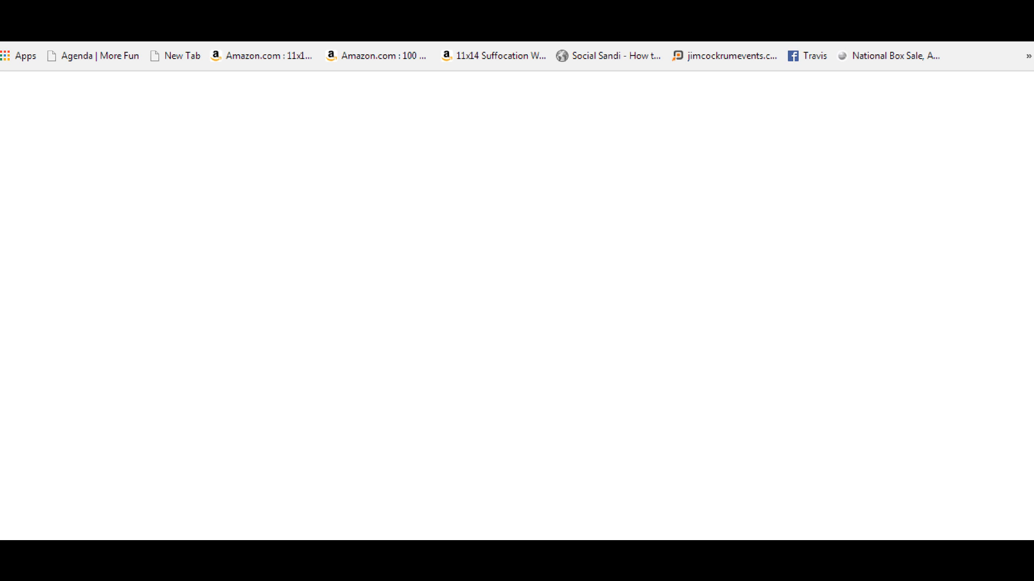
Search Google for camstudio and open the official camstudio.org site from the results
key("Return")
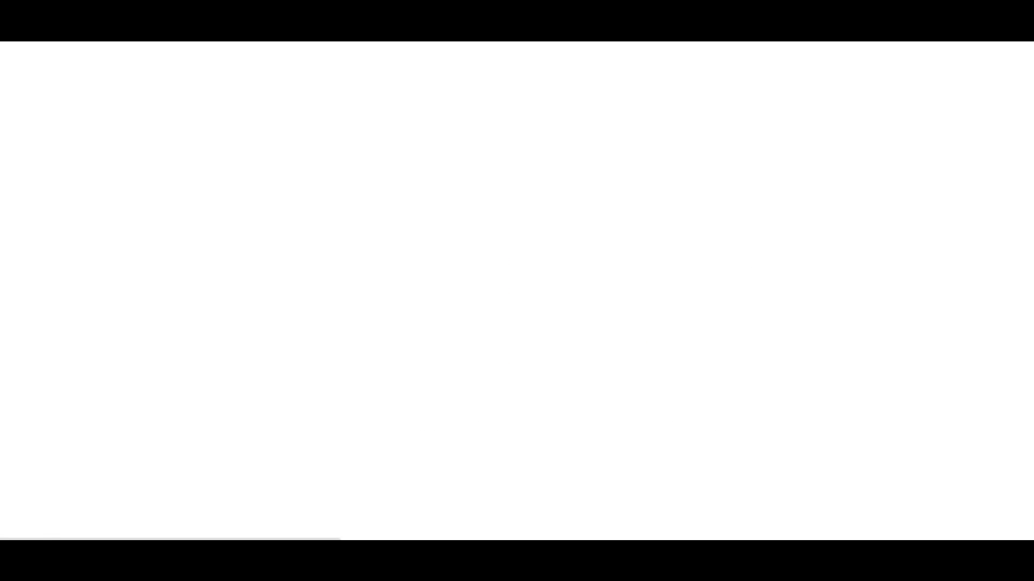
left_click(328, 296)
type("Cam")
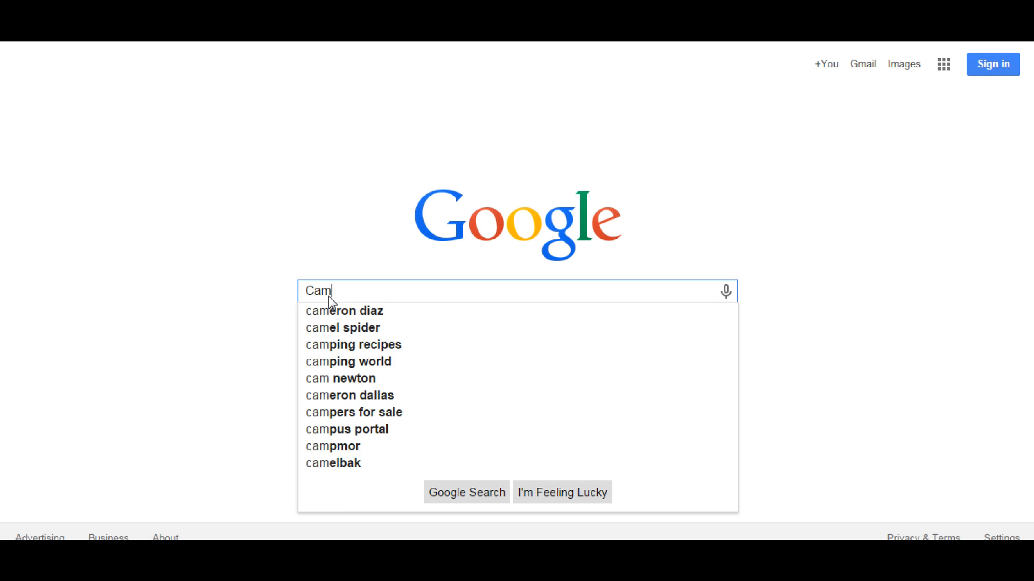
type("s")
key("Down")
key("Return")
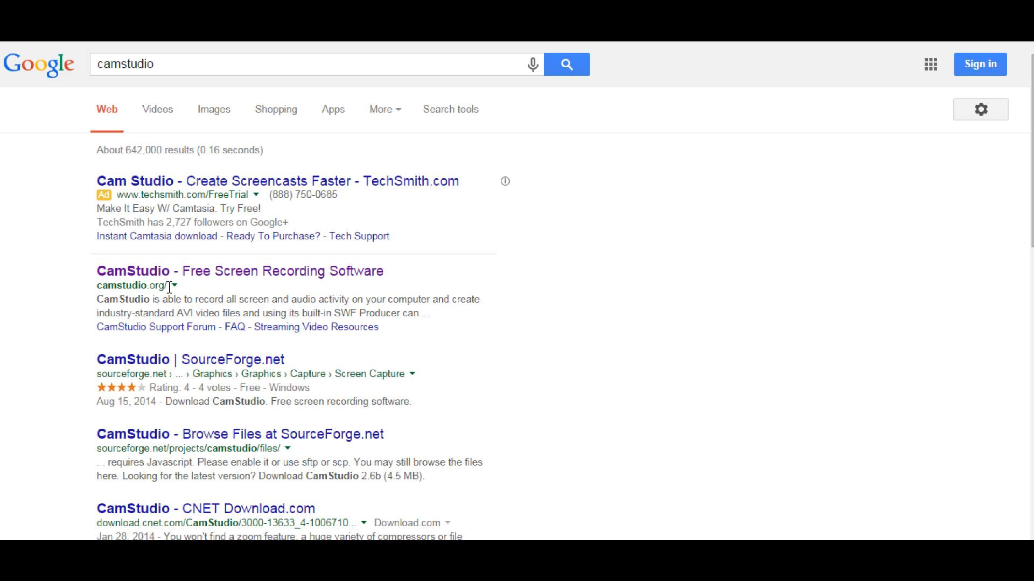
left_click(188, 277)
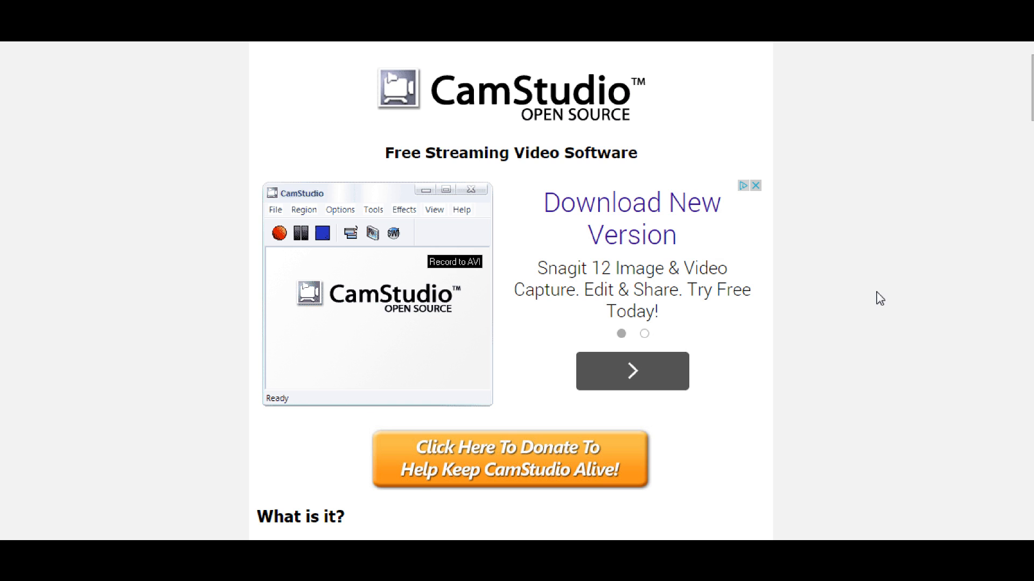
Look through the CamStudio page, from its description and suggested uses down to the download section
scroll(511, 290, "down", 4)
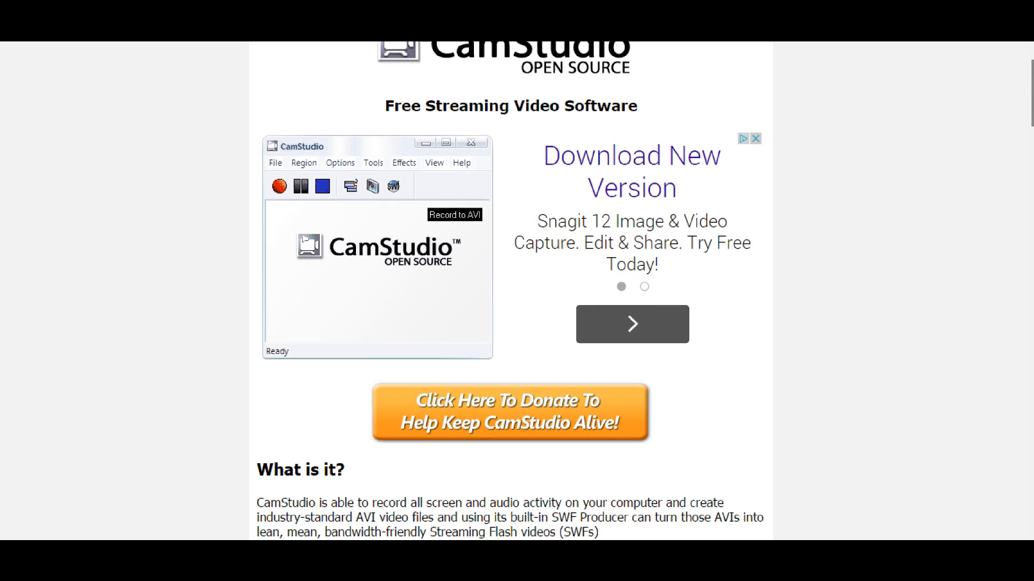
scroll(510, 291, "down", 13)
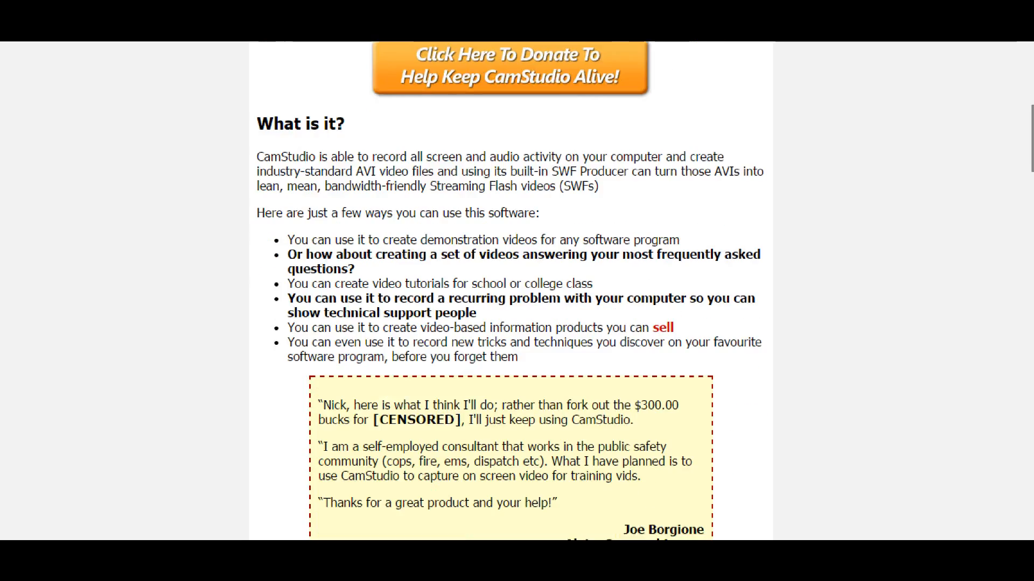
scroll(511, 290, "down", 9)
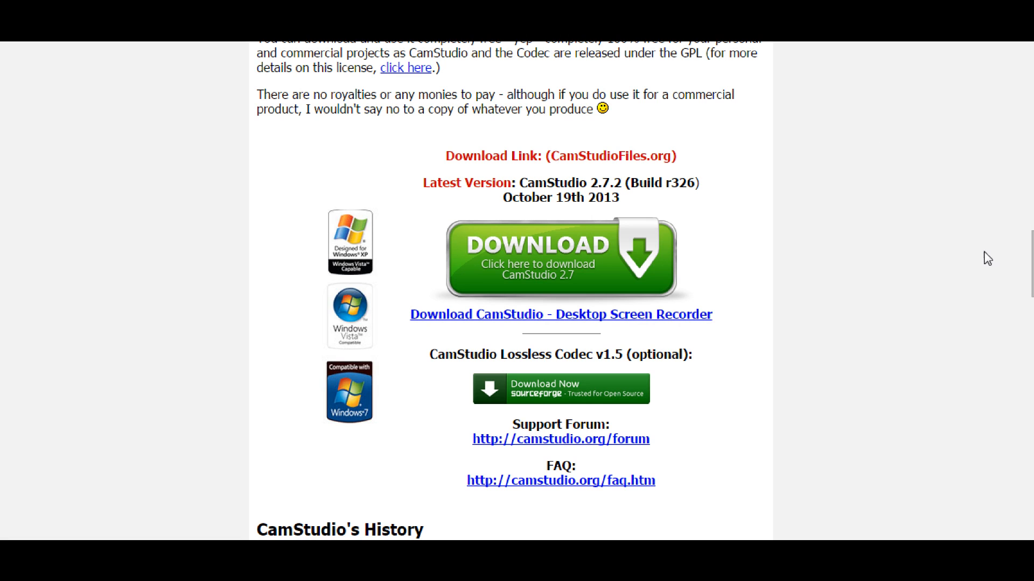
left_click_drag(1032, 280, 1032, 103)
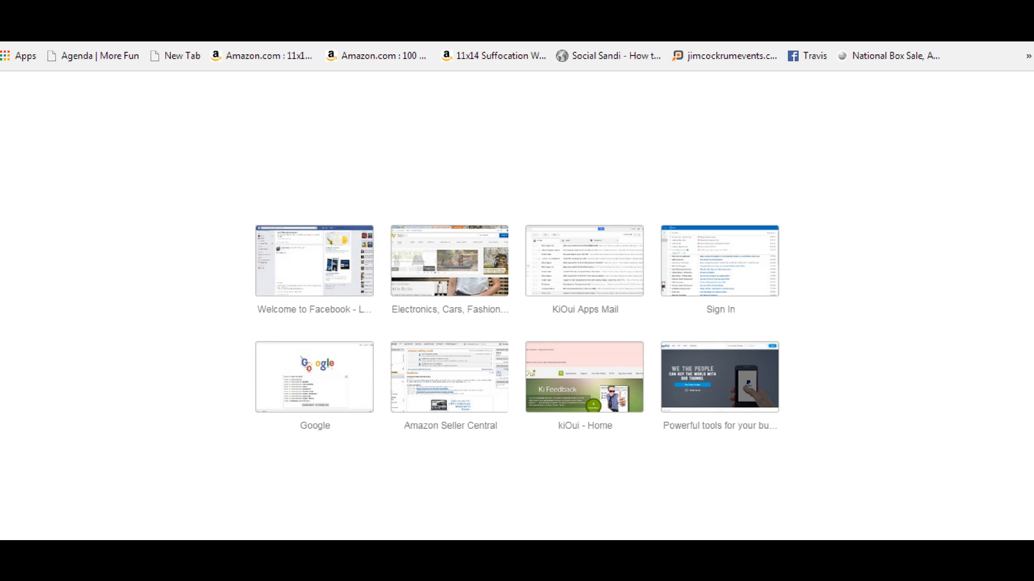
Search Google for videopad and open the NCH Software page for VideoPad Video Editor
key("Return")
type("Video Pad")
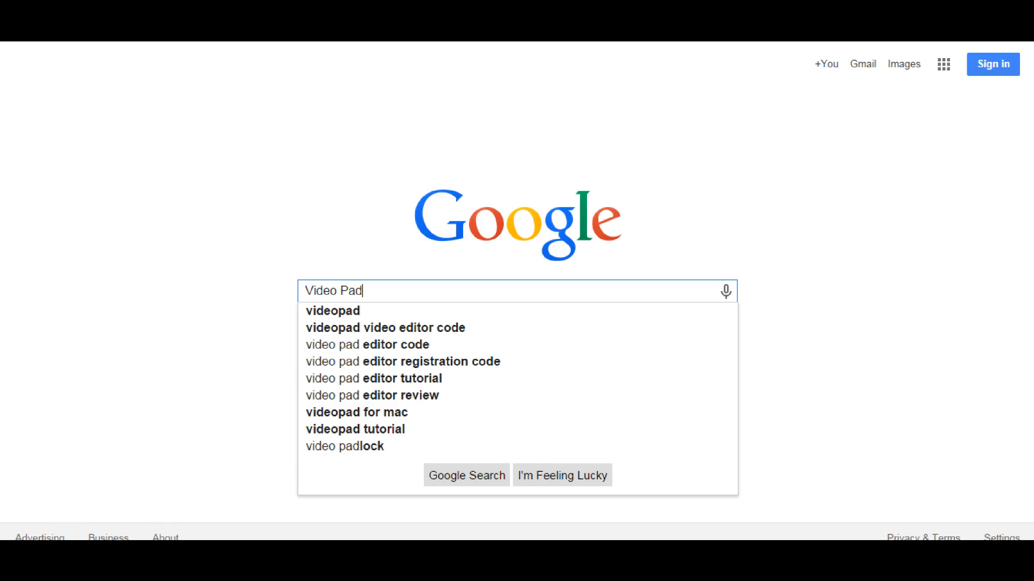
key("Down")
key("Return")
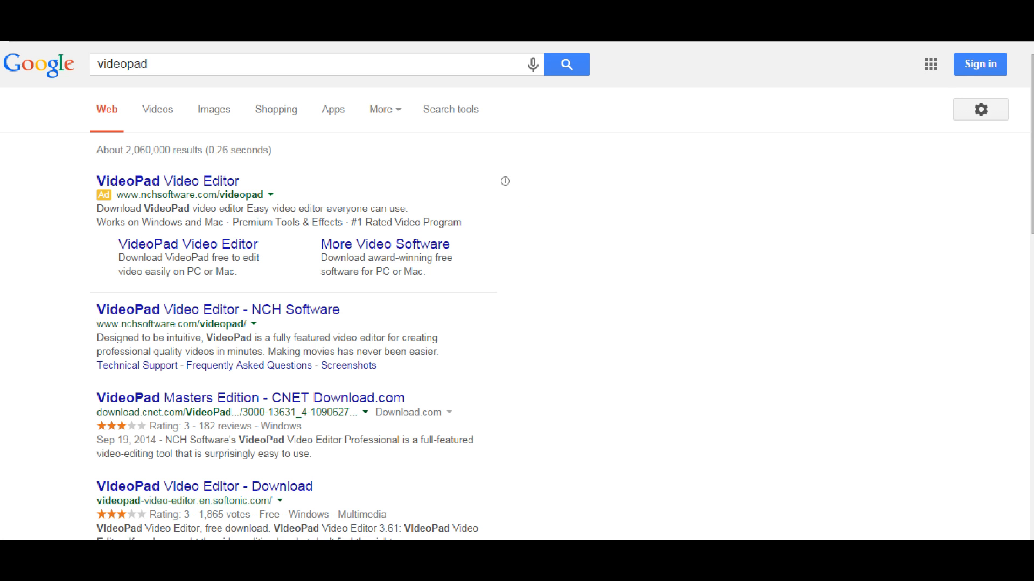
left_click(183, 311)
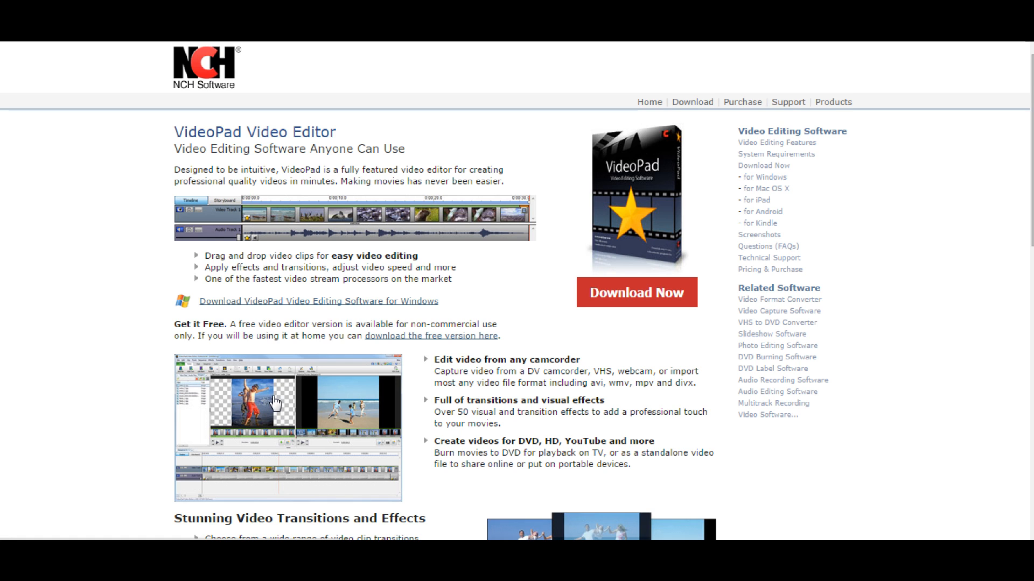
Dismiss the vppsetup.exe download notice and review VideoPad's features, system requirements, supported formats and download options
left_click(249, 481)
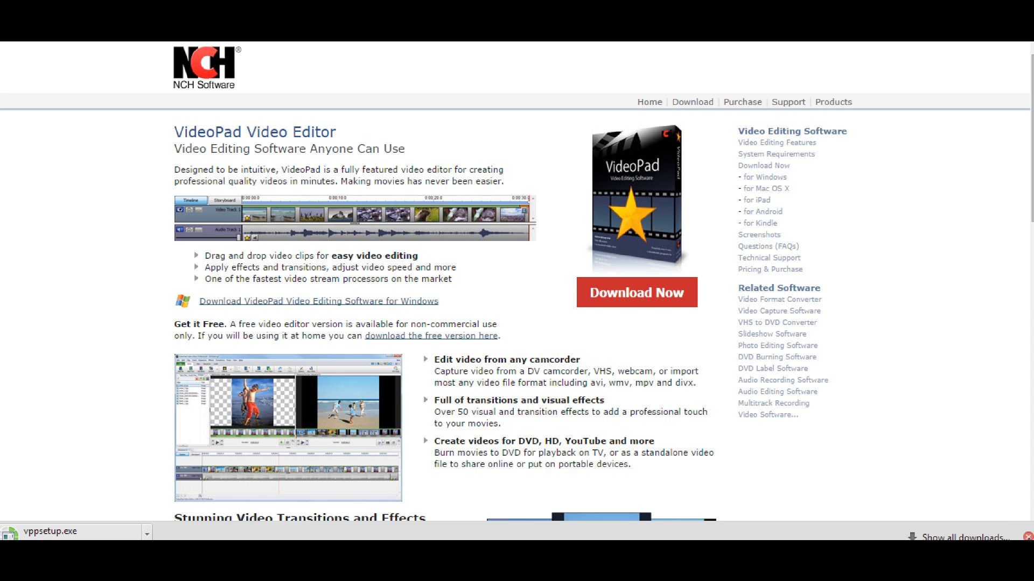
left_click(1027, 537)
scroll(1028, 533, "down", 3)
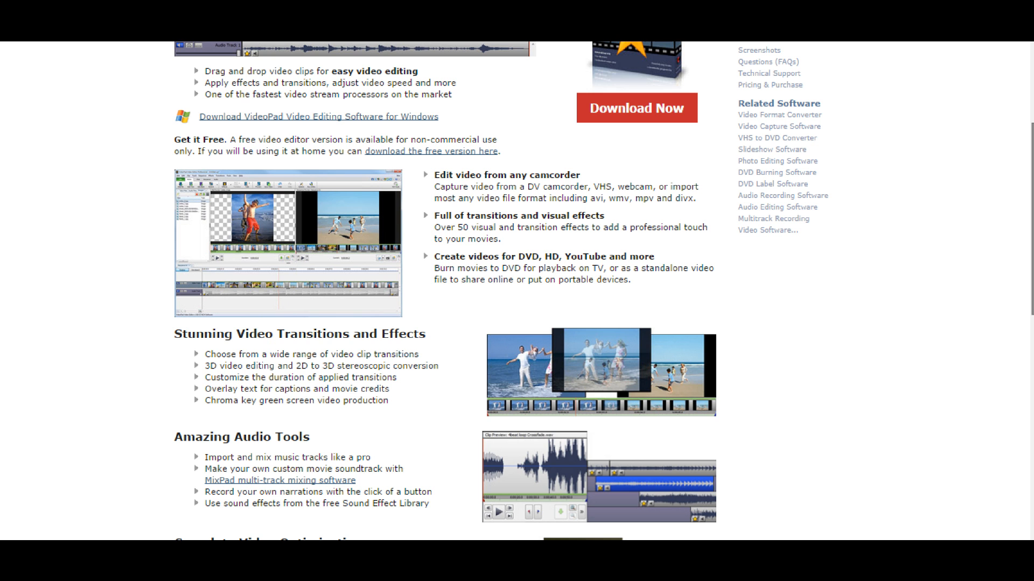
scroll(517, 291, "up", 2)
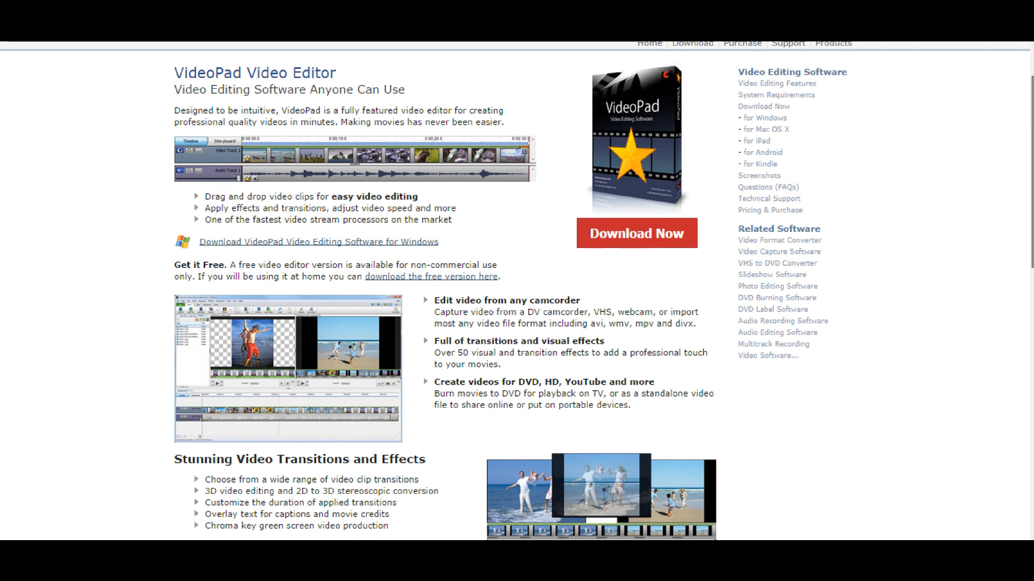
scroll(554, 275, "down", 1)
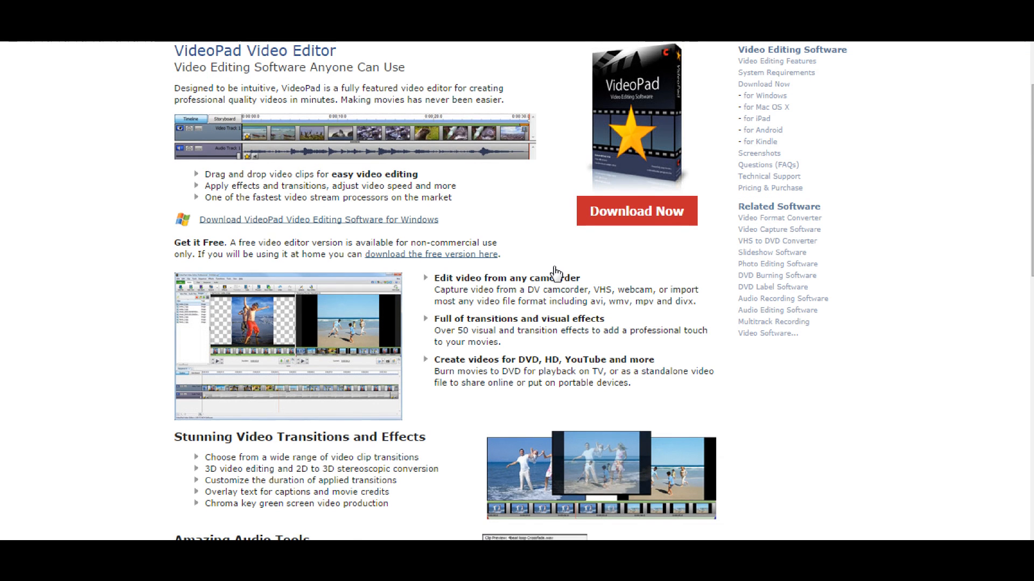
scroll(764, 237, "down", 1)
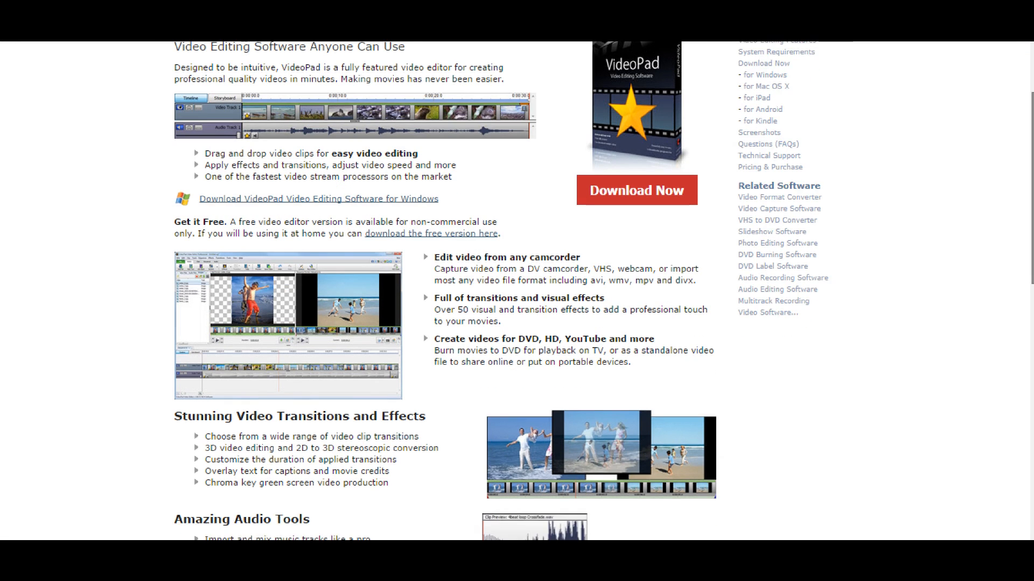
scroll(517, 291, "down", 6)
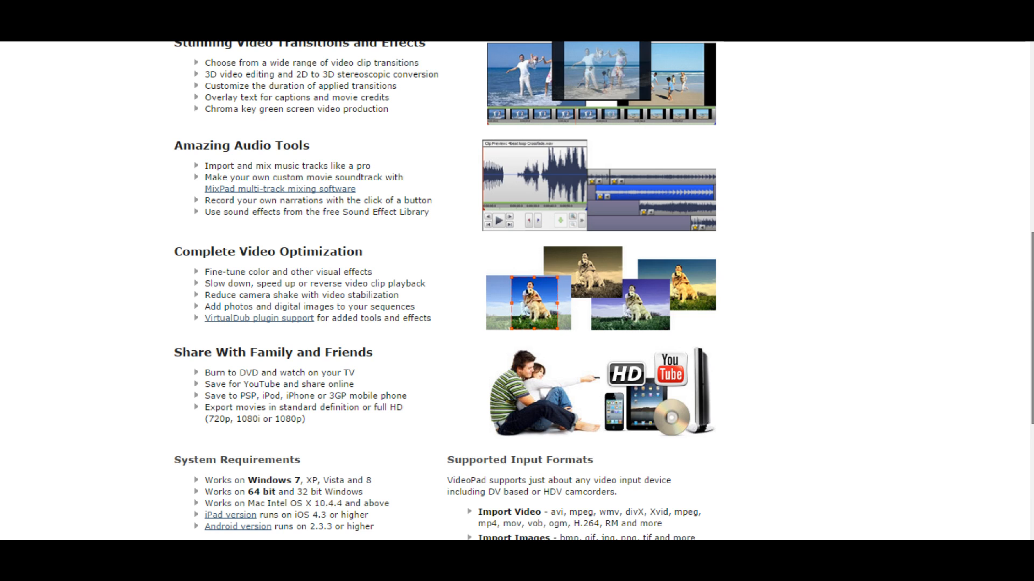
scroll(517, 291, "down", 3)
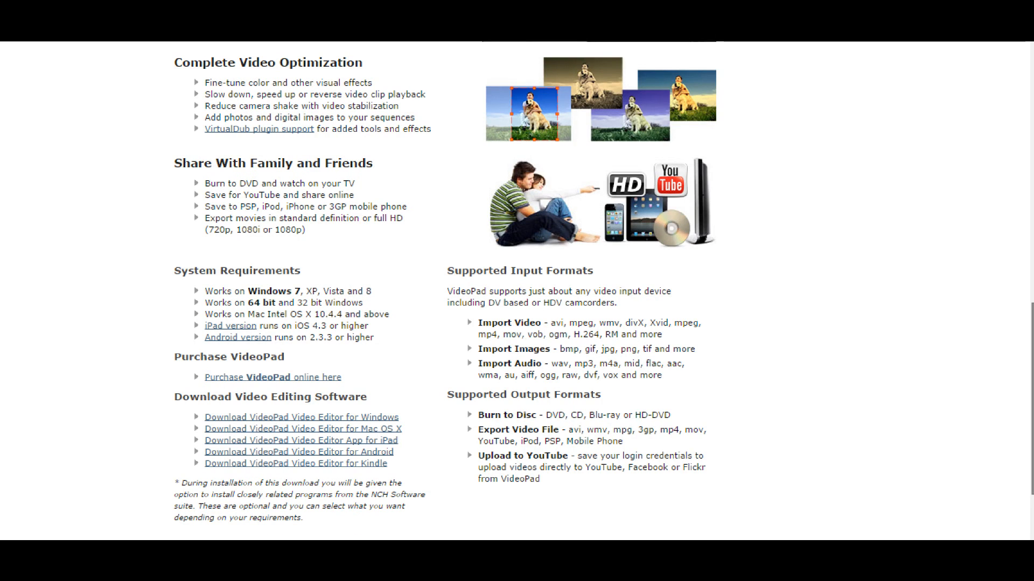
scroll(516, 291, "up", 10)
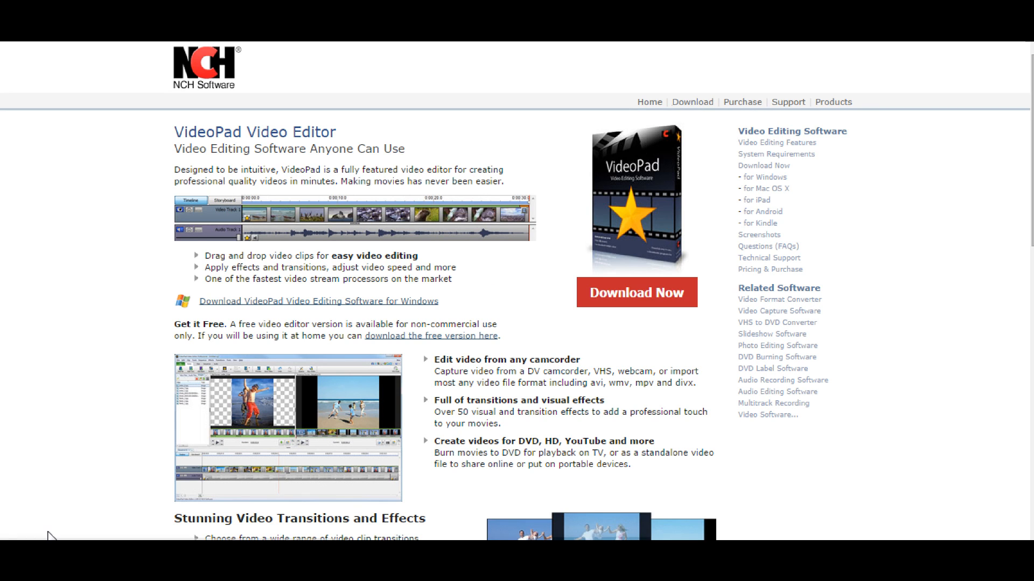
Switch to VideoPad Video Editor by launching the installed program and allowing it to run
key("super")
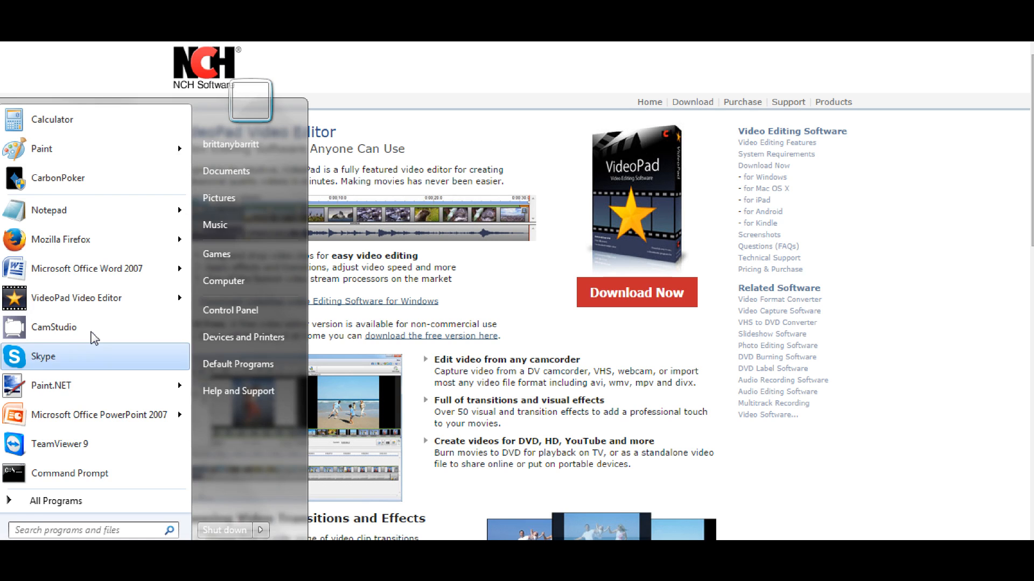
left_click(94, 304)
left_click(559, 296)
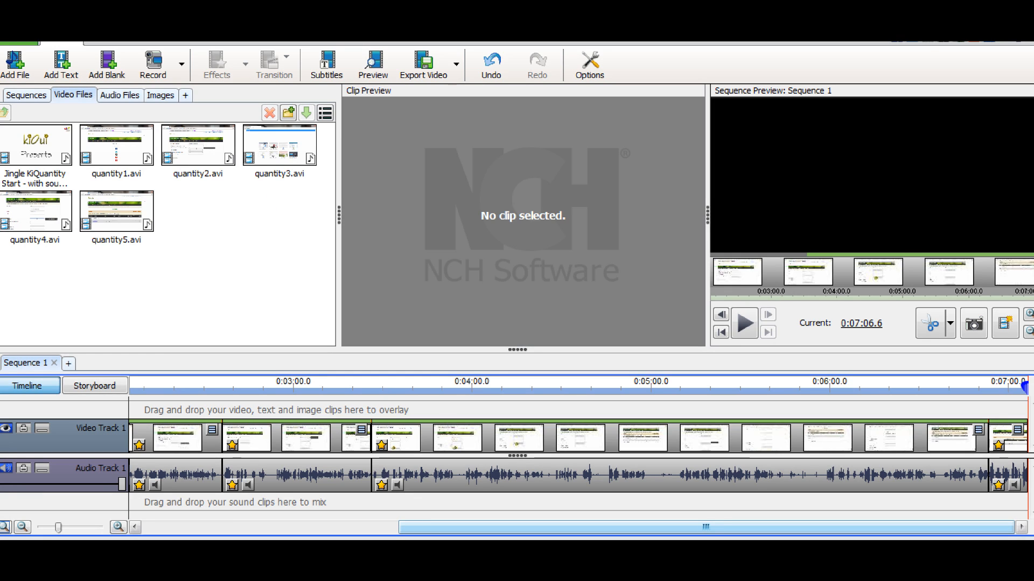
Save the project under the name Kiquantitypart1 as a VideoPad Project (*.vpj) file
left_click(21, 43)
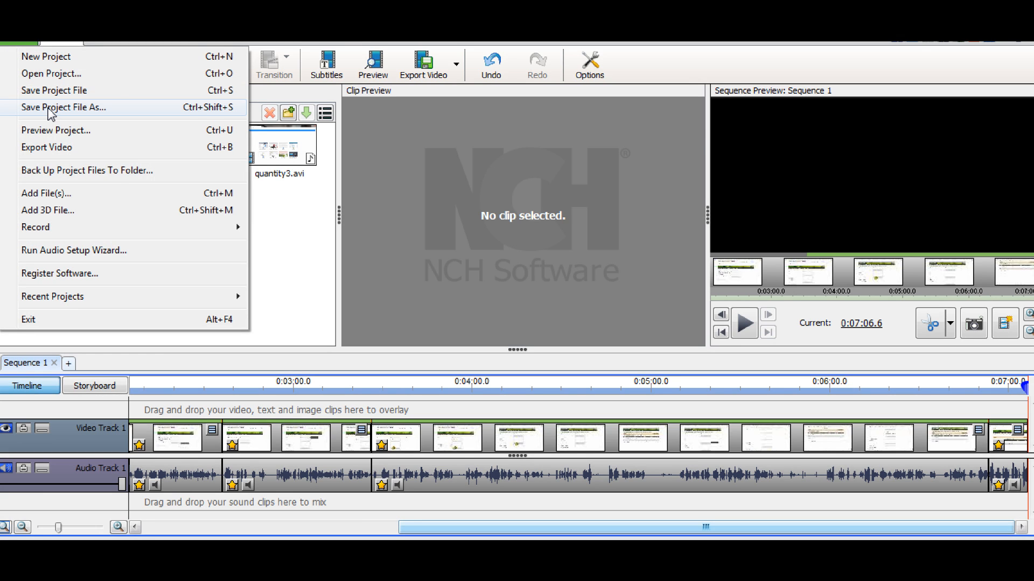
left_click(50, 108)
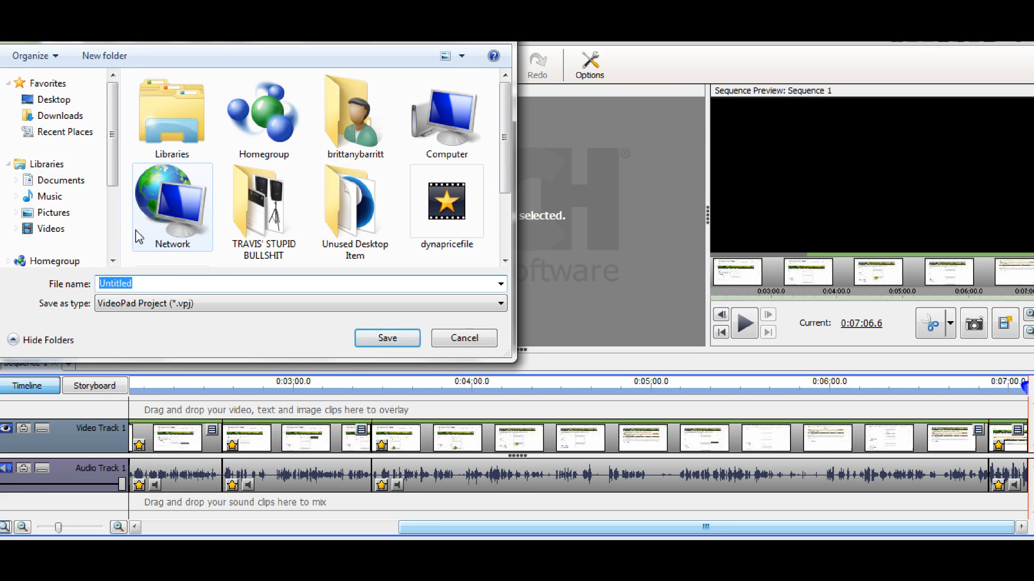
type("KiQua")
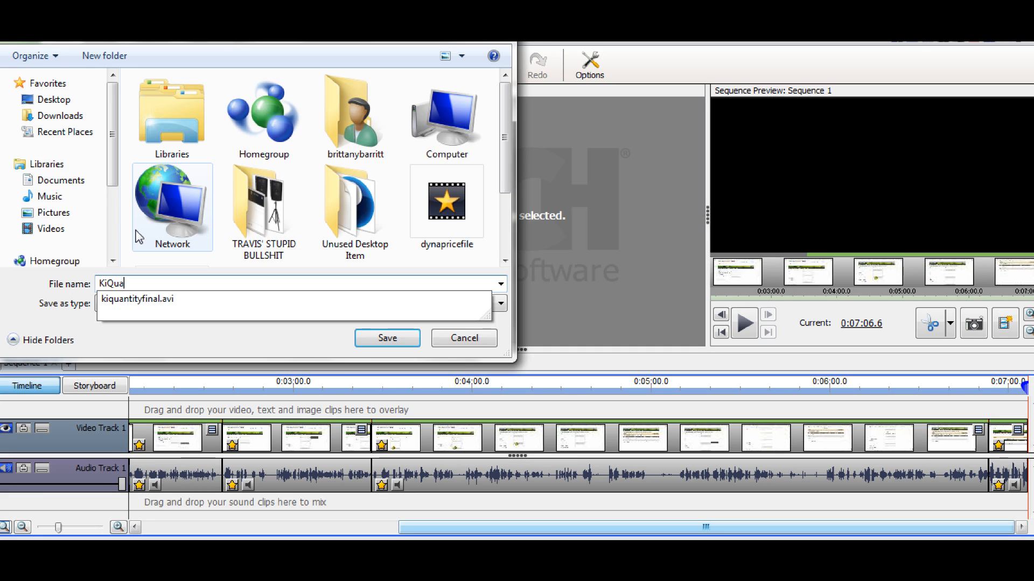
key("BackSpace")
key("BackSpace")
key("BackSpace")
type("q")
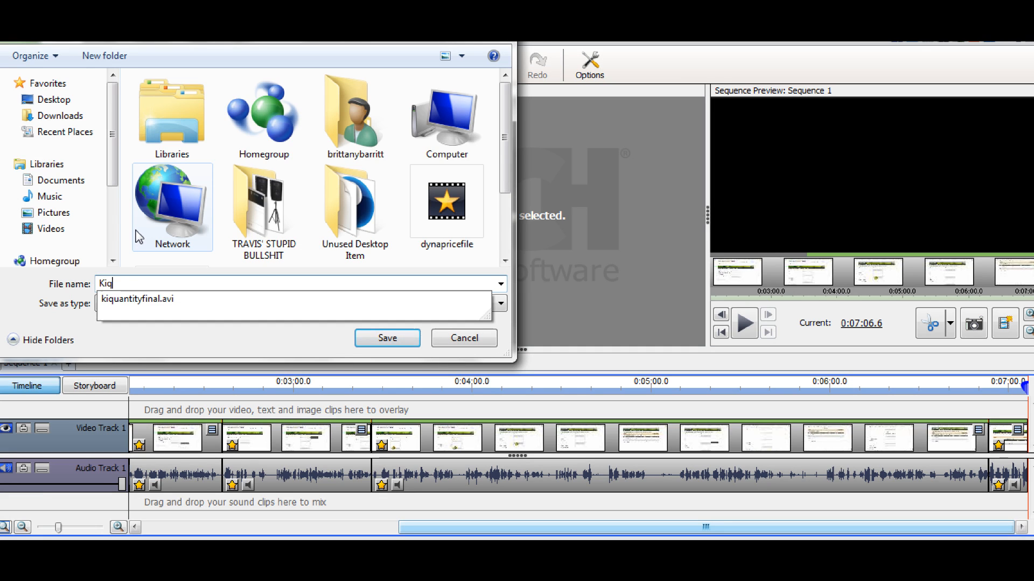
type("uantity")
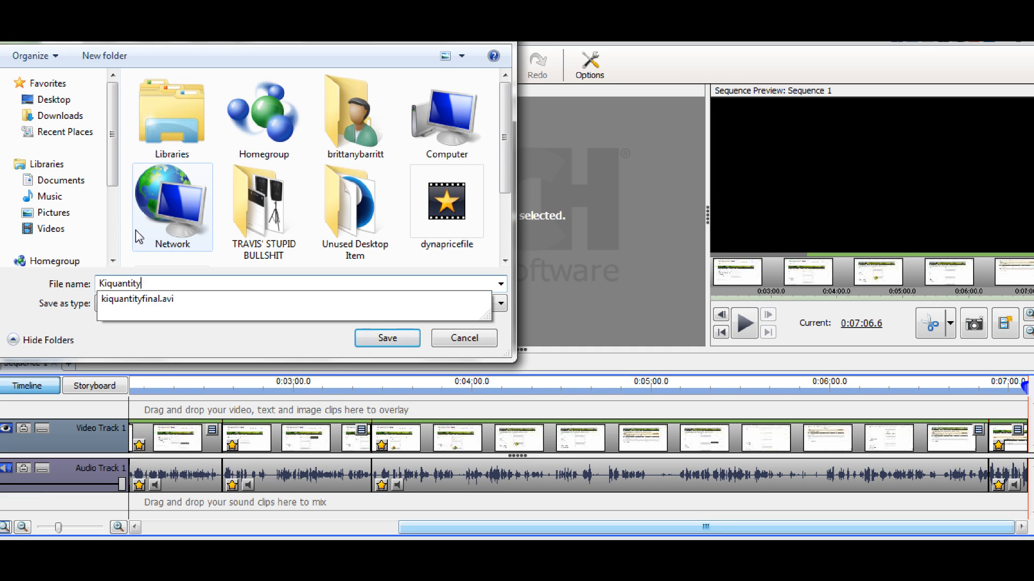
type("part1")
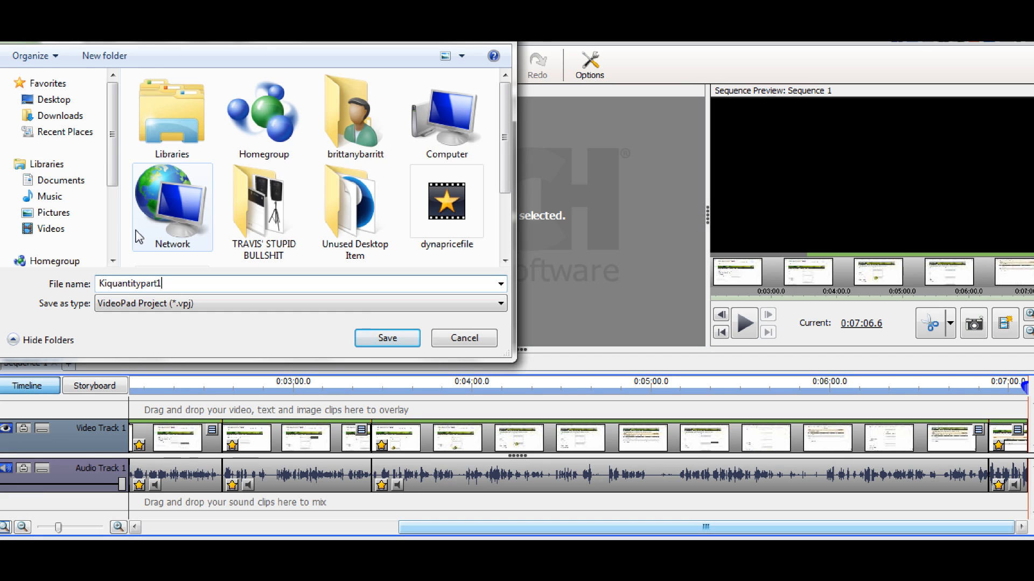
left_click(388, 338)
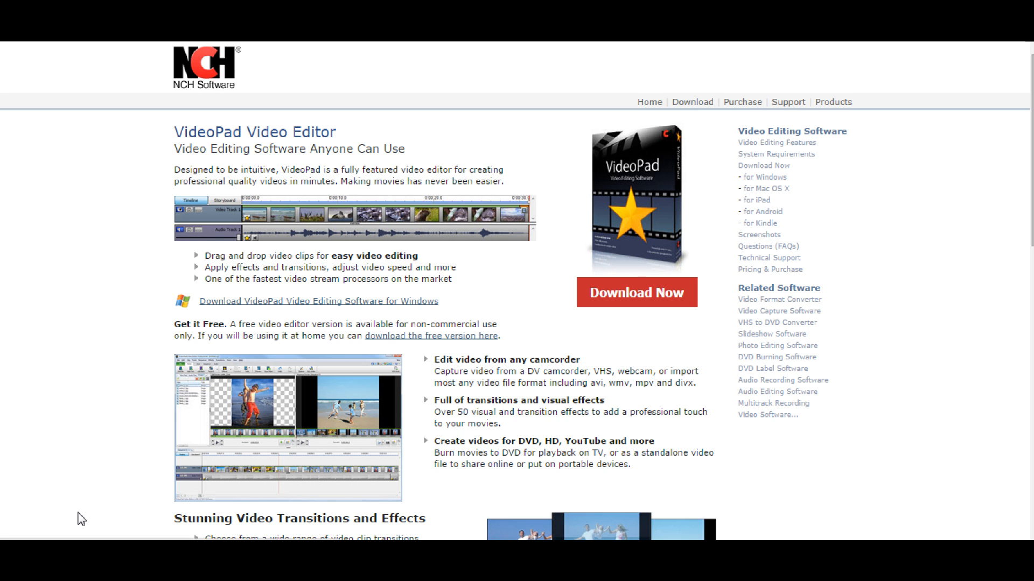
Relaunch VideoPad Video Editor, allow it to run, and dismiss the welcome dialog to reach an empty project
left_click(14, 539)
left_click(91, 299)
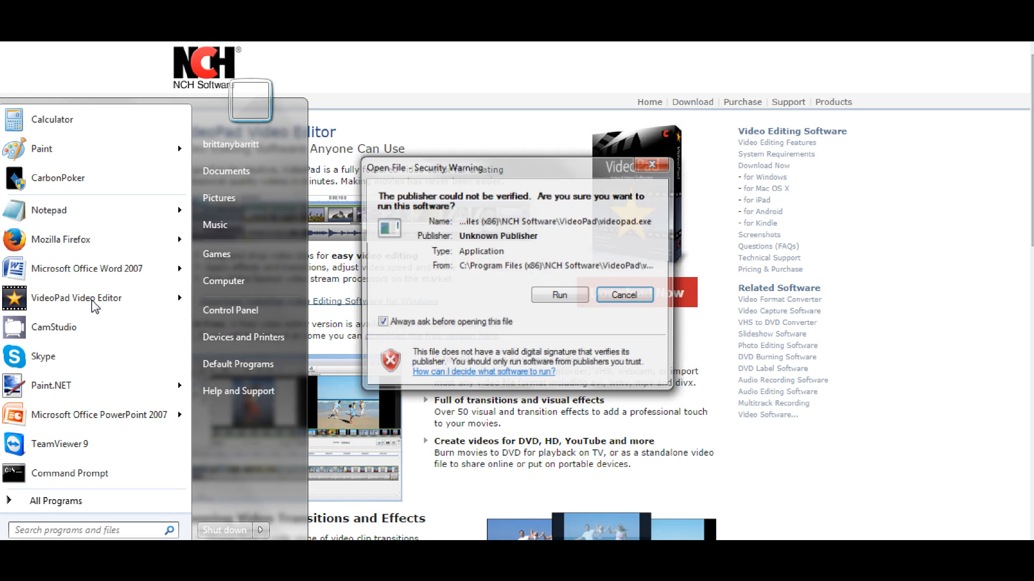
left_click(564, 296)
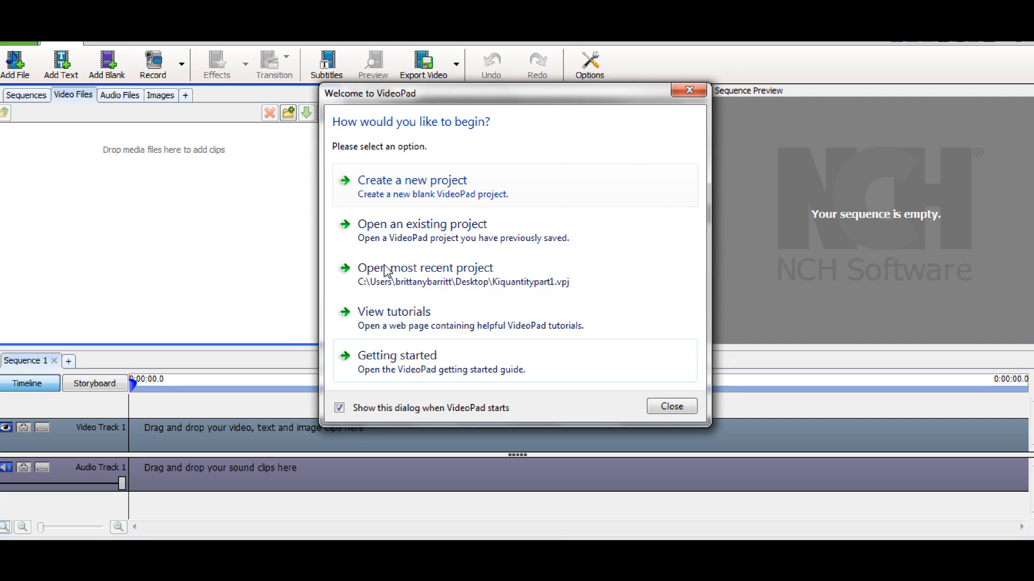
left_click(688, 90)
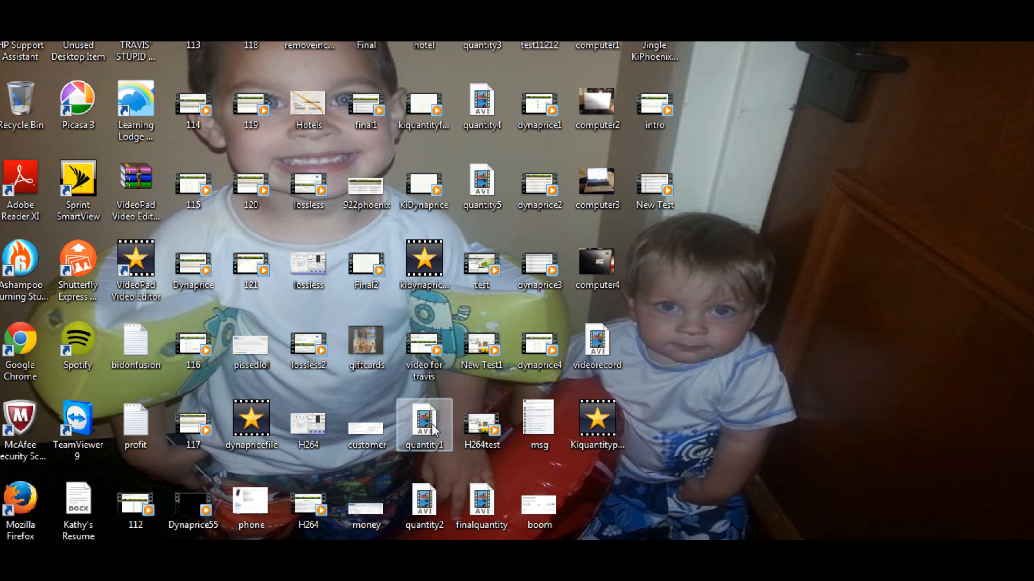
Add the clips quantity1, quantity2 and dynaprice4 from the desktop to the project's video files
left_click_drag(433, 431, 232, 198)
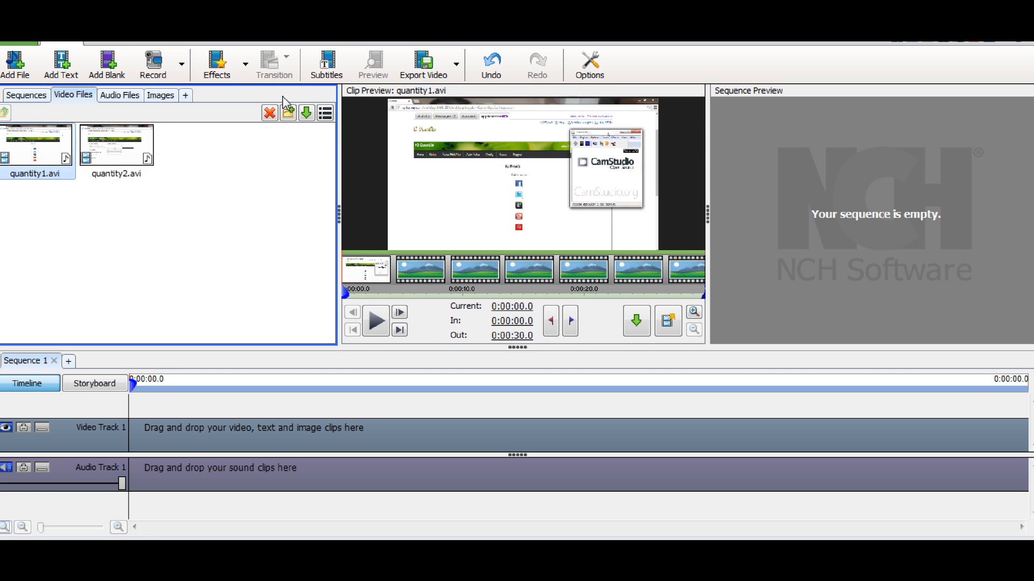
left_click(961, 8)
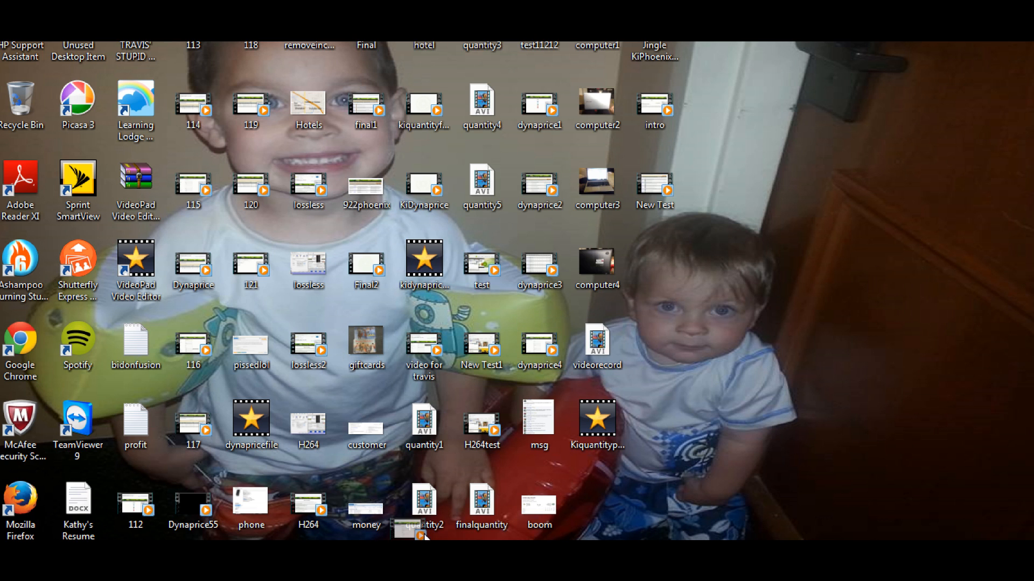
left_click(404, 557)
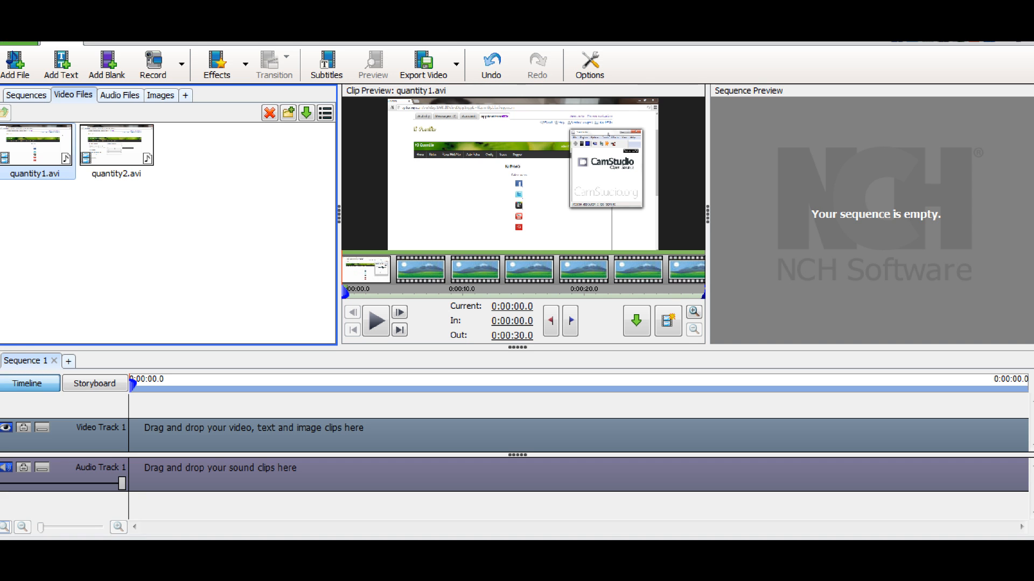
left_click_drag(404, 557, 78, 203)
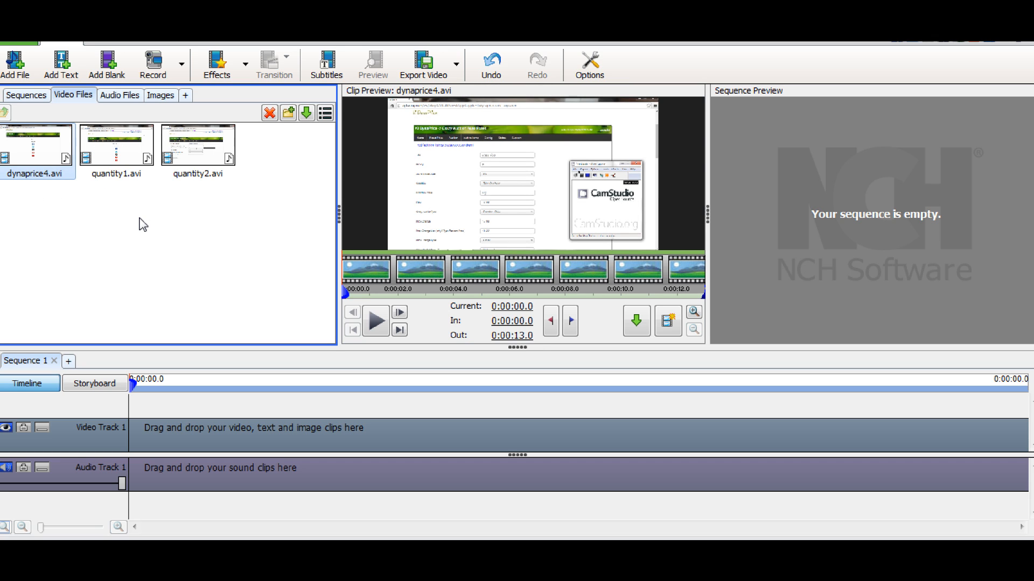
Place the quantity1 clip on the empty sequence
left_click(131, 260)
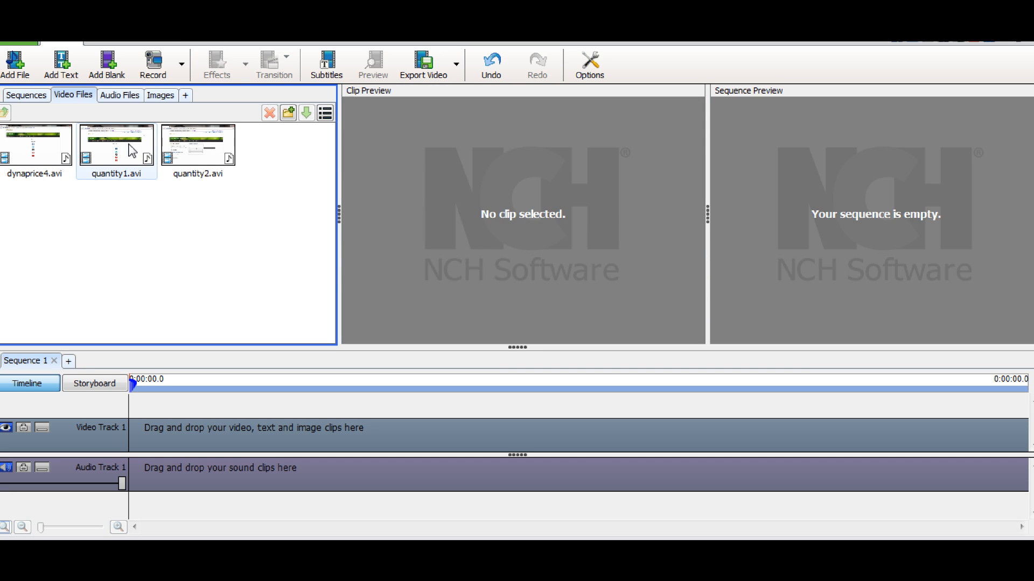
left_click(131, 150)
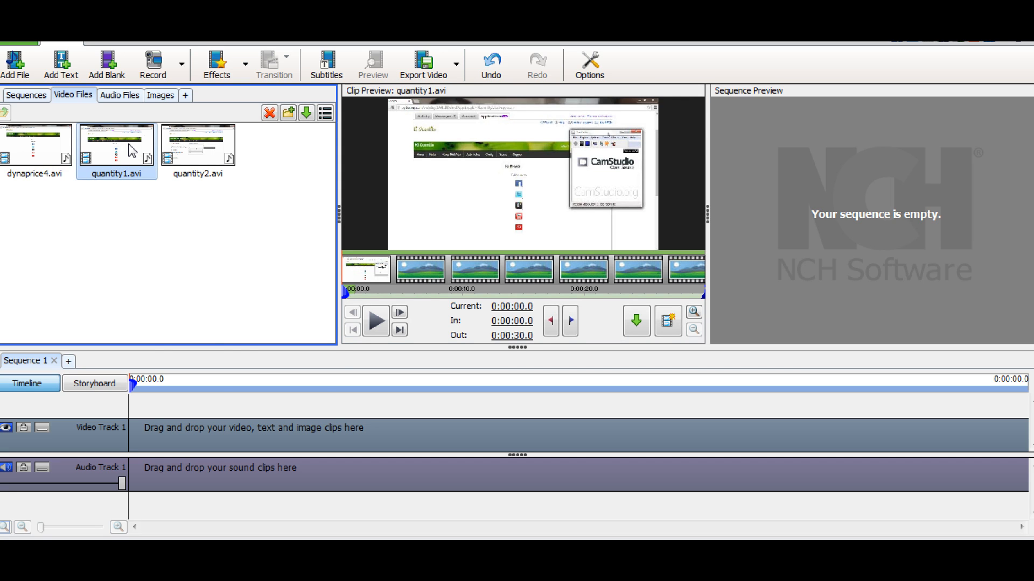
right_click(131, 150)
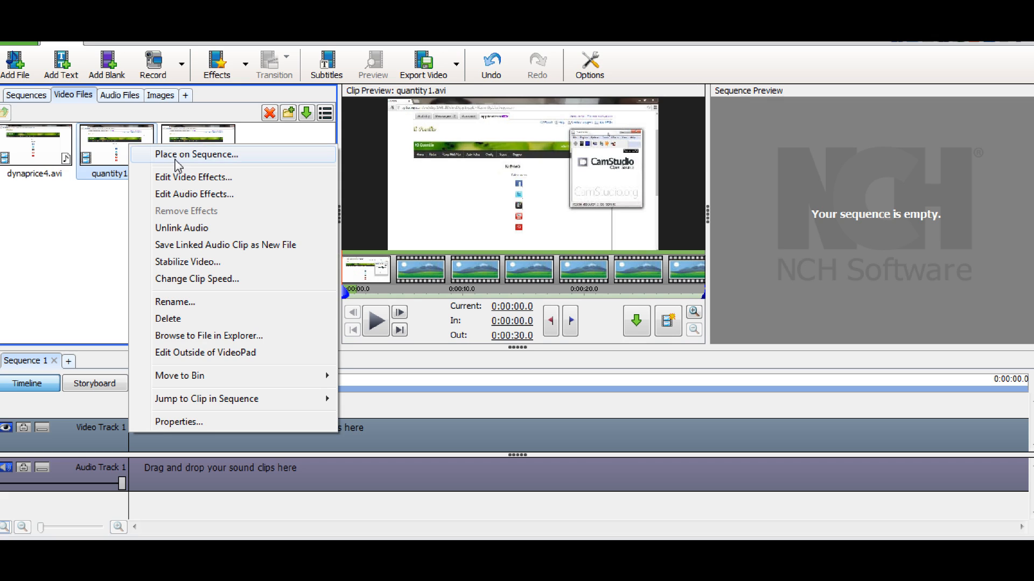
left_click(188, 156)
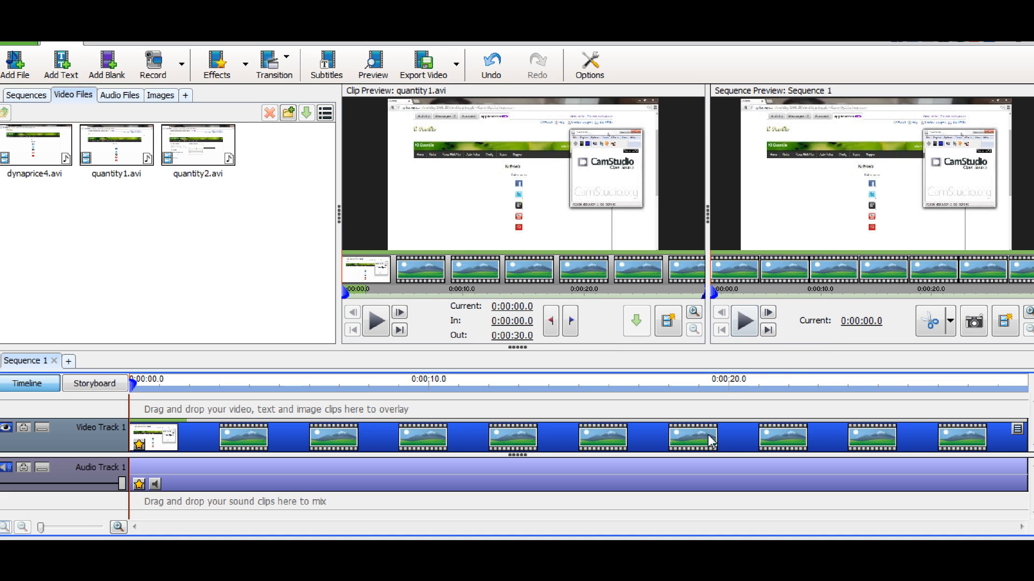
Play the sequence from the start to 0:00:01.6, just past the CamStudio window, and split the quantity1 clip there
left_click(746, 324)
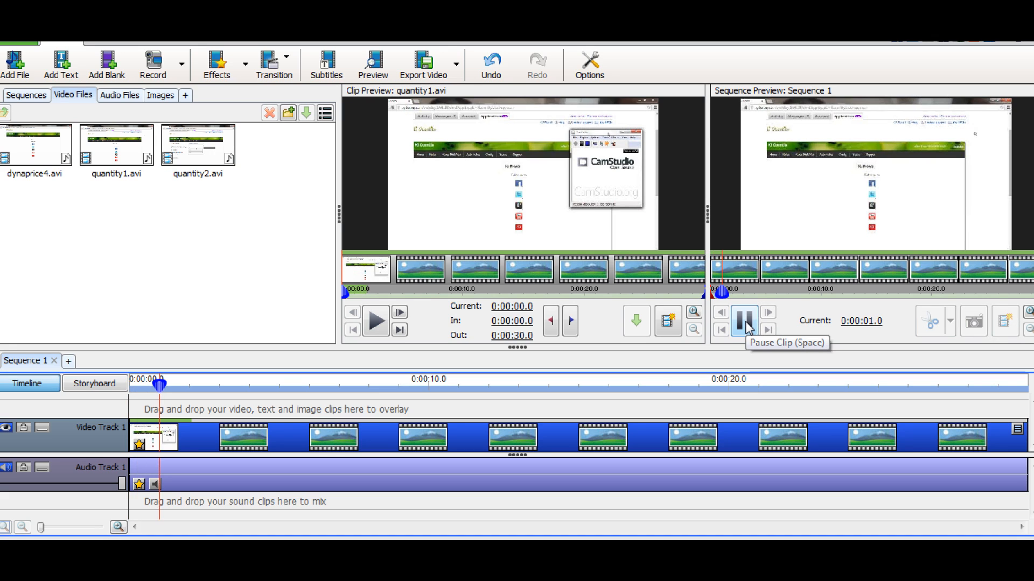
left_click(746, 324)
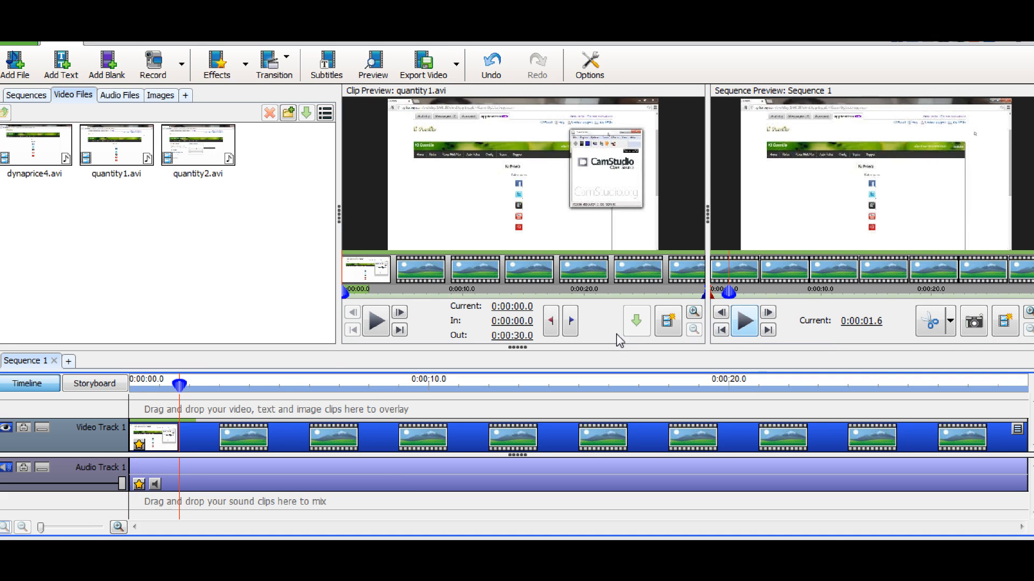
left_click_drag(179, 386, 132, 383)
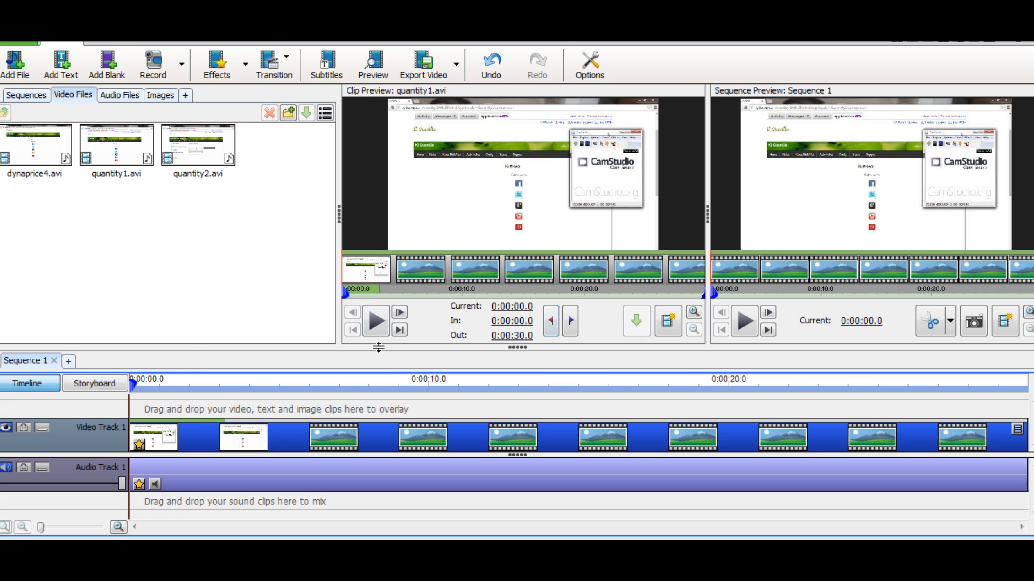
left_click(742, 323)
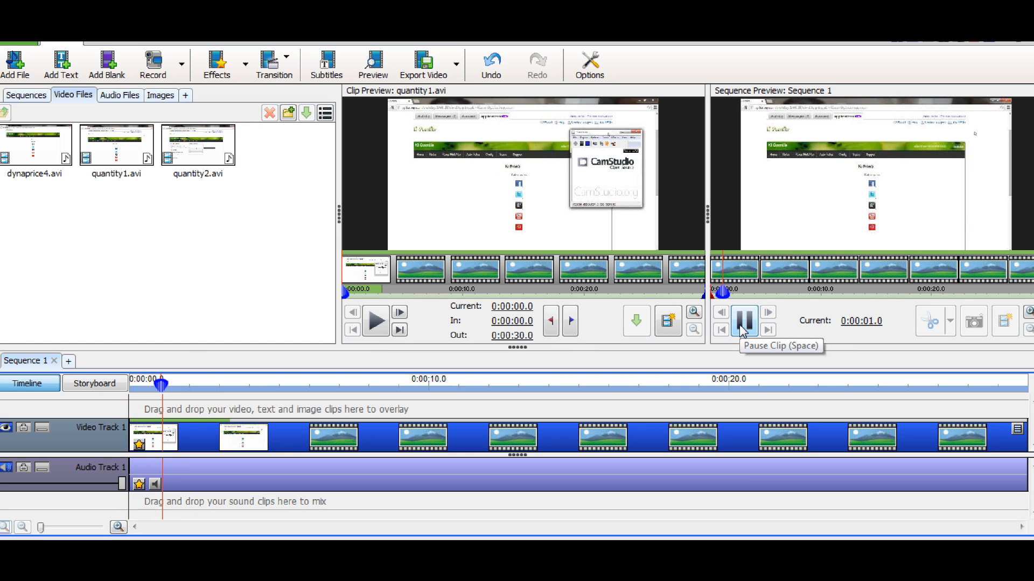
left_click(742, 329)
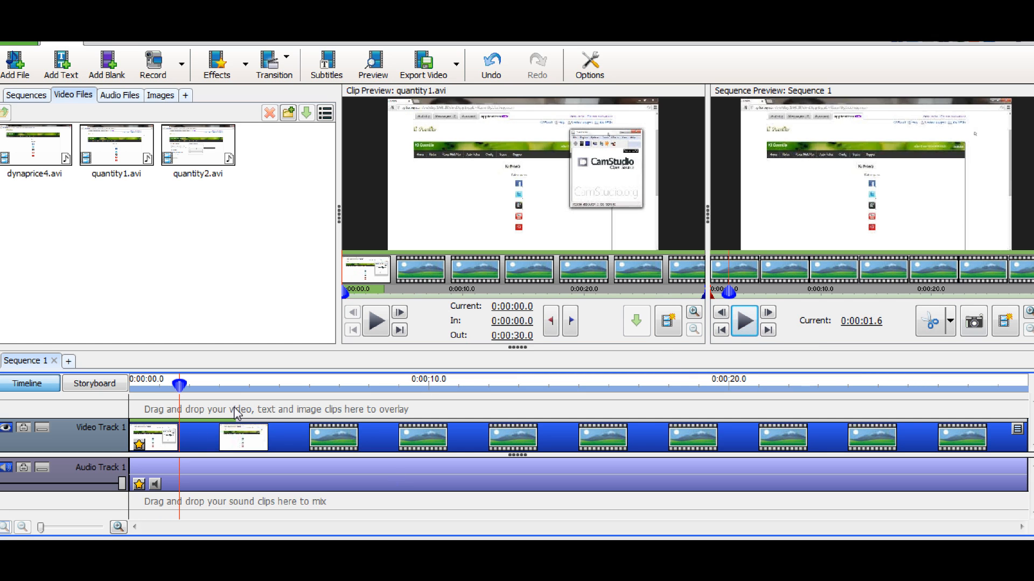
right_click(188, 446)
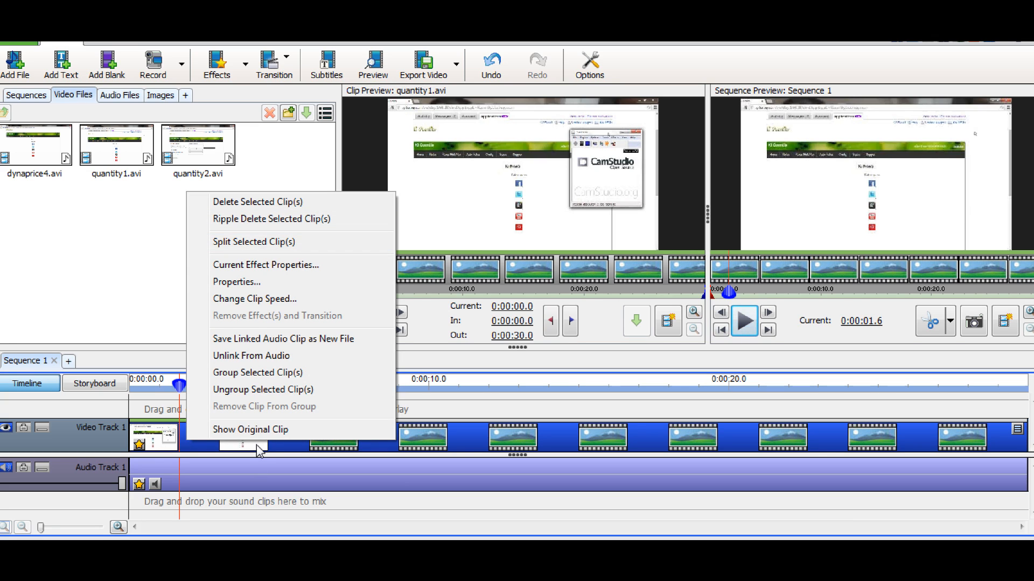
left_click(275, 244)
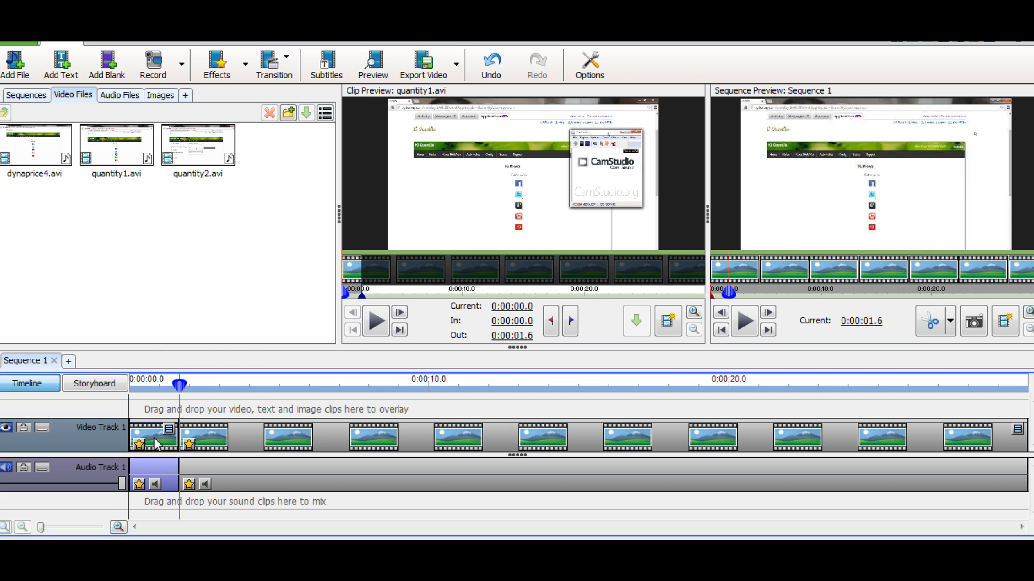
Delete the short opening piece of quantity1 before the split
right_click(157, 443)
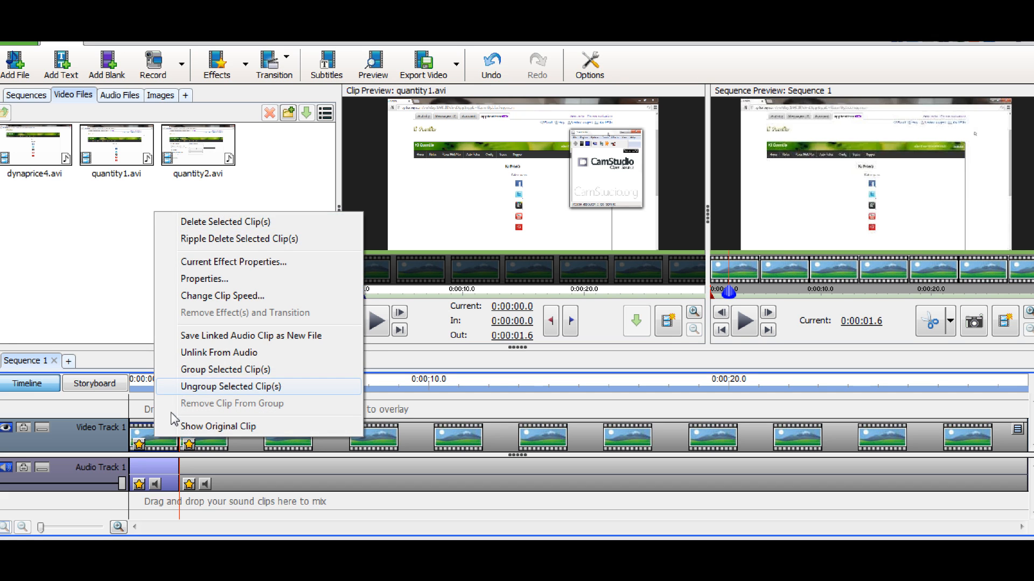
left_click(160, 445)
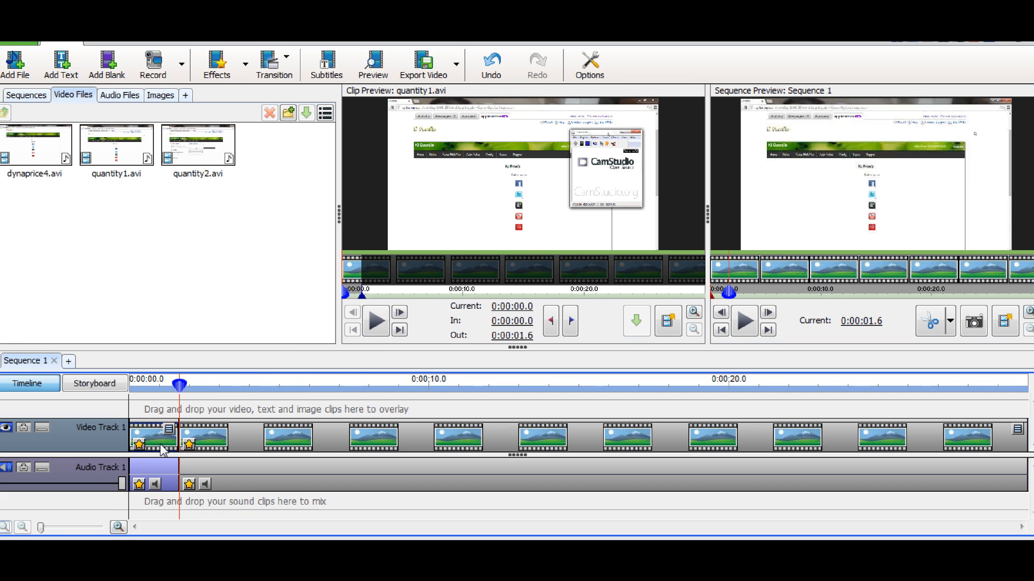
key("Delete")
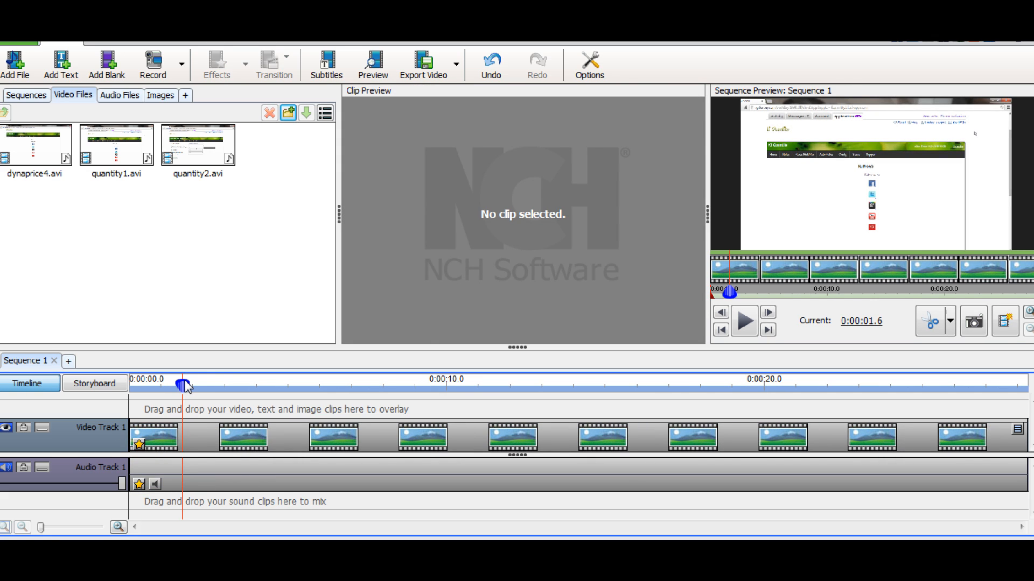
Play the trimmed sequence from its start and pause near its end, where the recorded context menu shows
left_click_drag(186, 385, 131, 384)
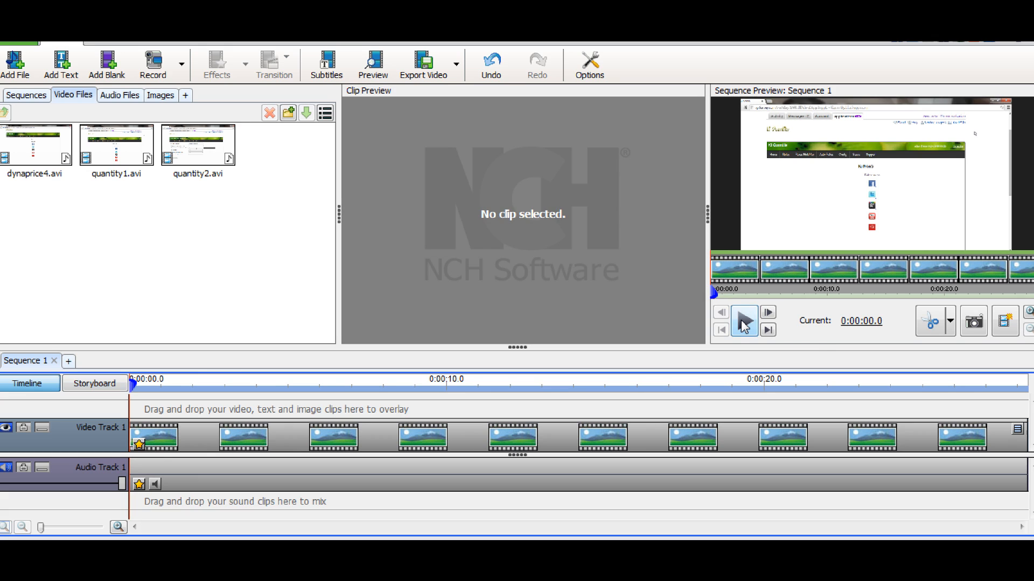
left_click(744, 325)
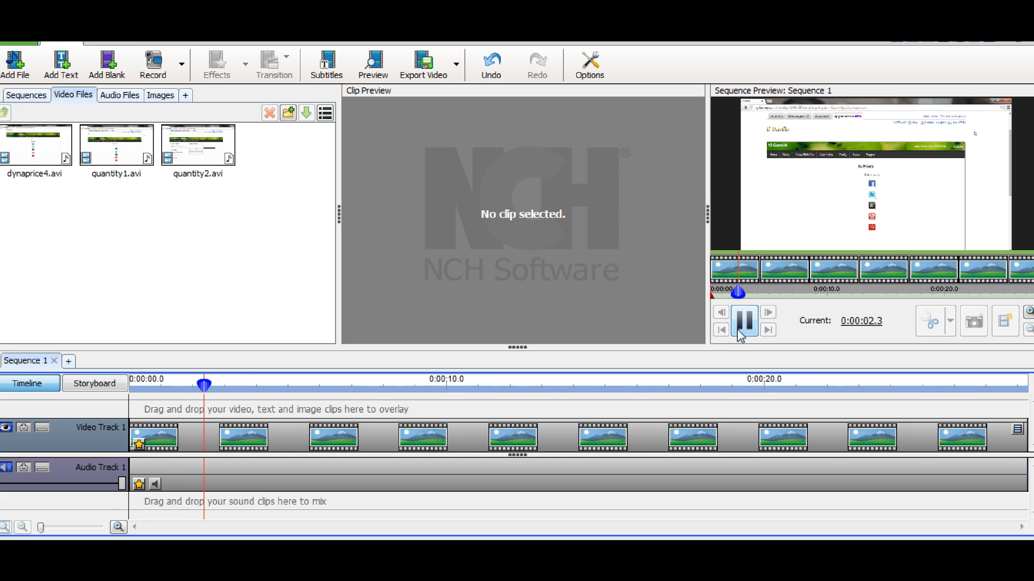
left_click(744, 322)
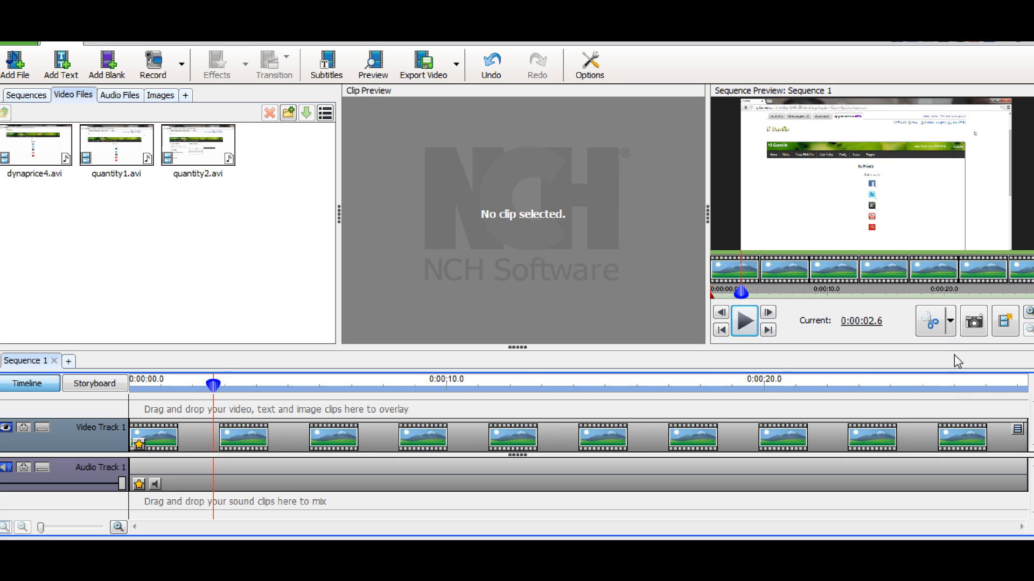
left_click(746, 322)
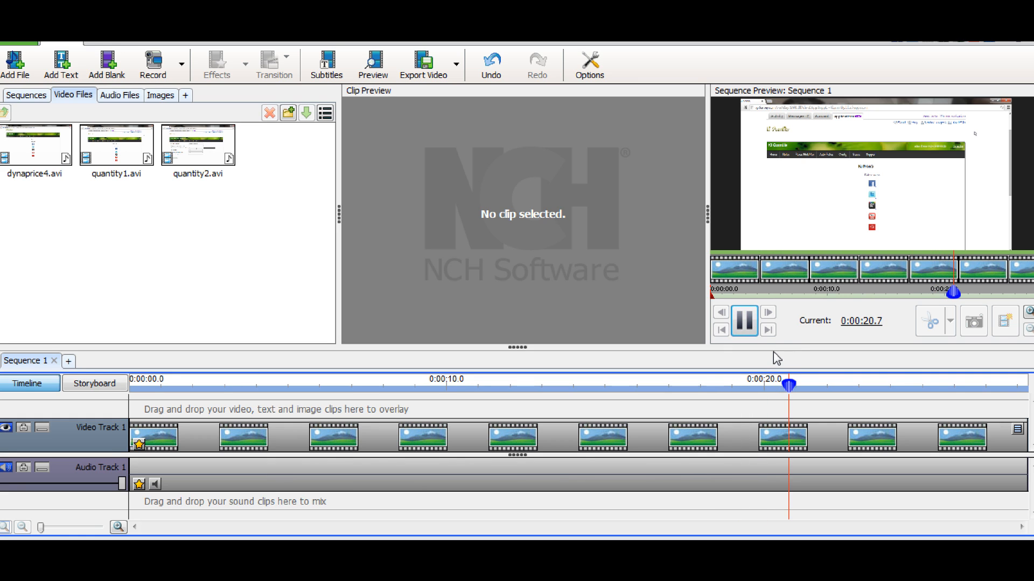
left_click(747, 323)
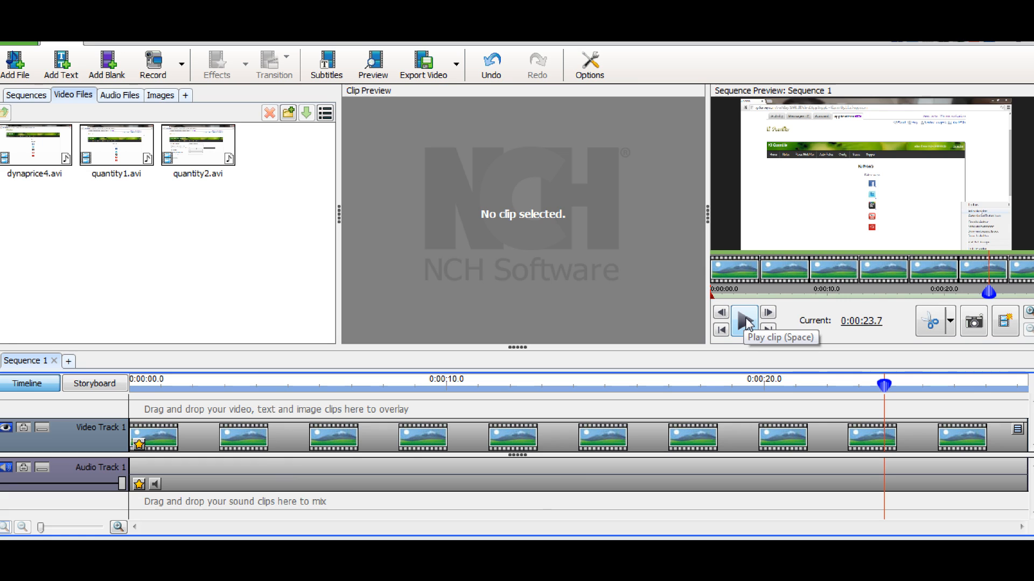
Split the quantity1 clip at 0:00:22.9, just before the recorded context menu appears, and delete the trailing piece
left_click_drag(884, 392, 853, 392)
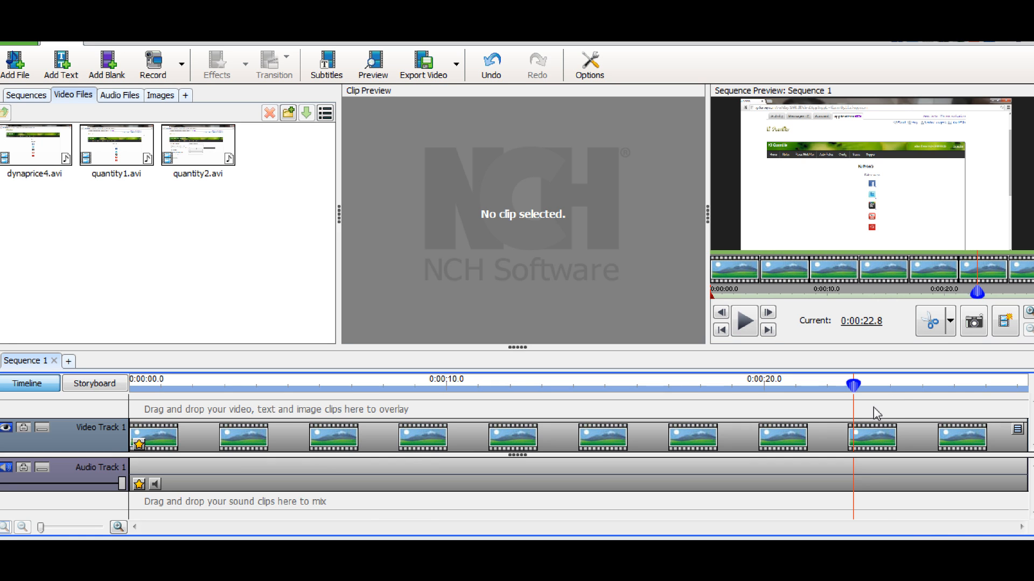
double_click(857, 439)
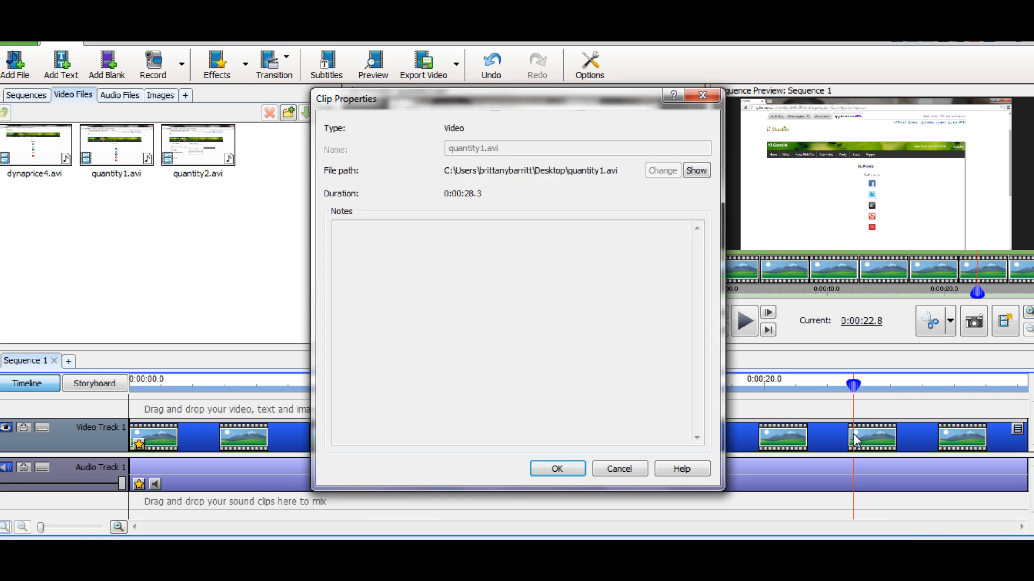
left_click(620, 469)
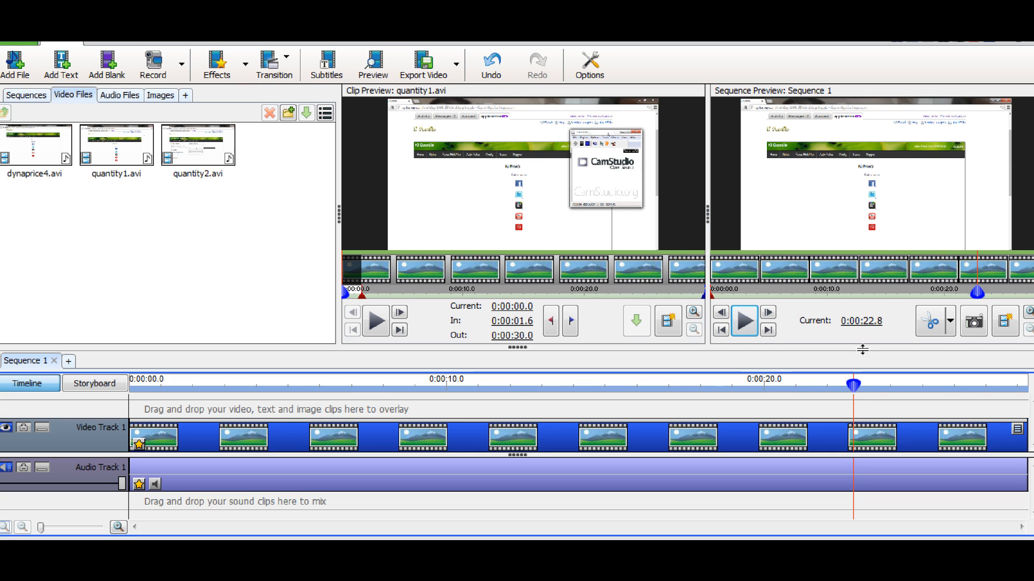
left_click_drag(854, 384, 859, 386)
left_click_drag(860, 387, 882, 386)
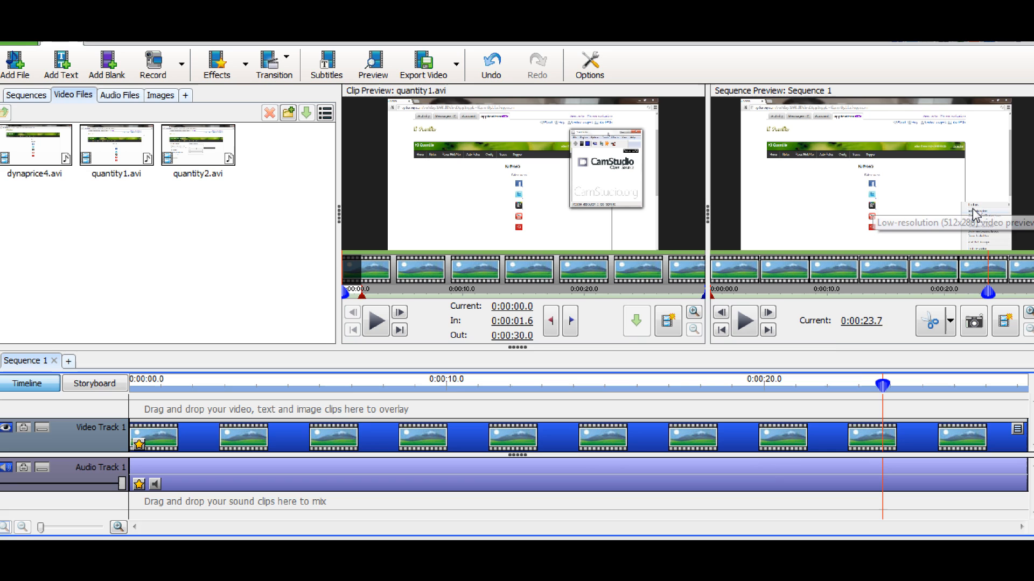
left_click(863, 384)
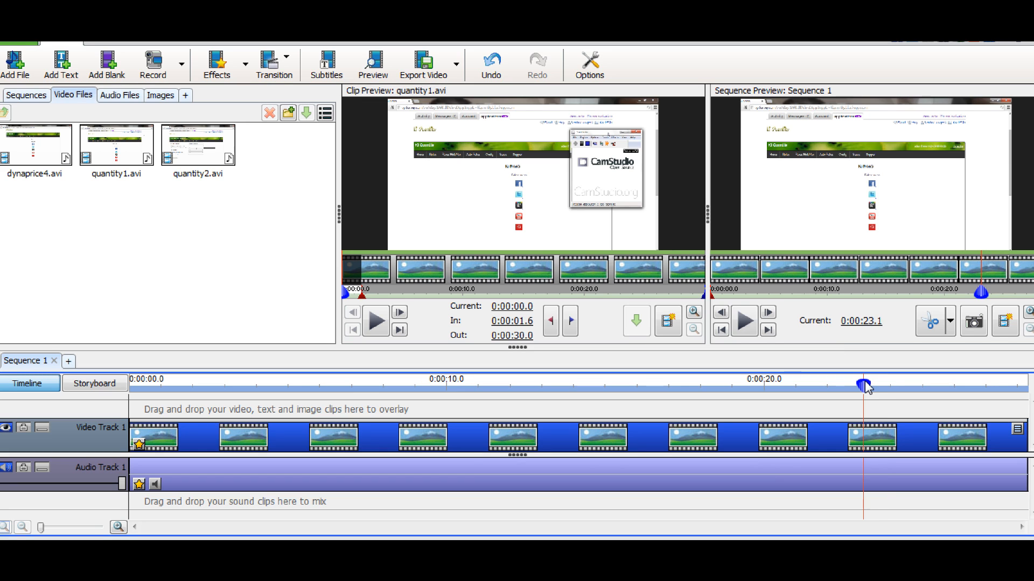
left_click(856, 386)
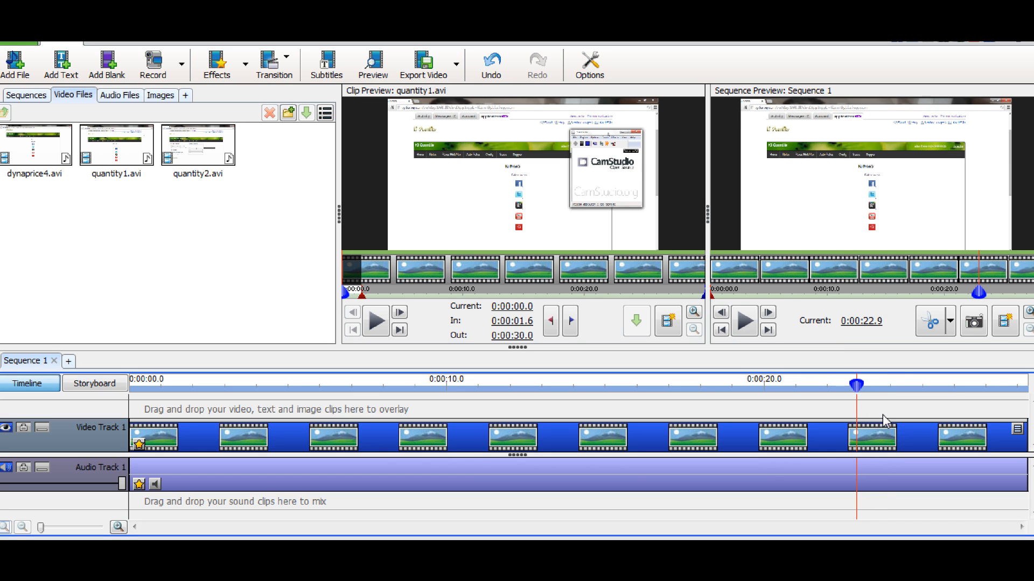
right_click(836, 440)
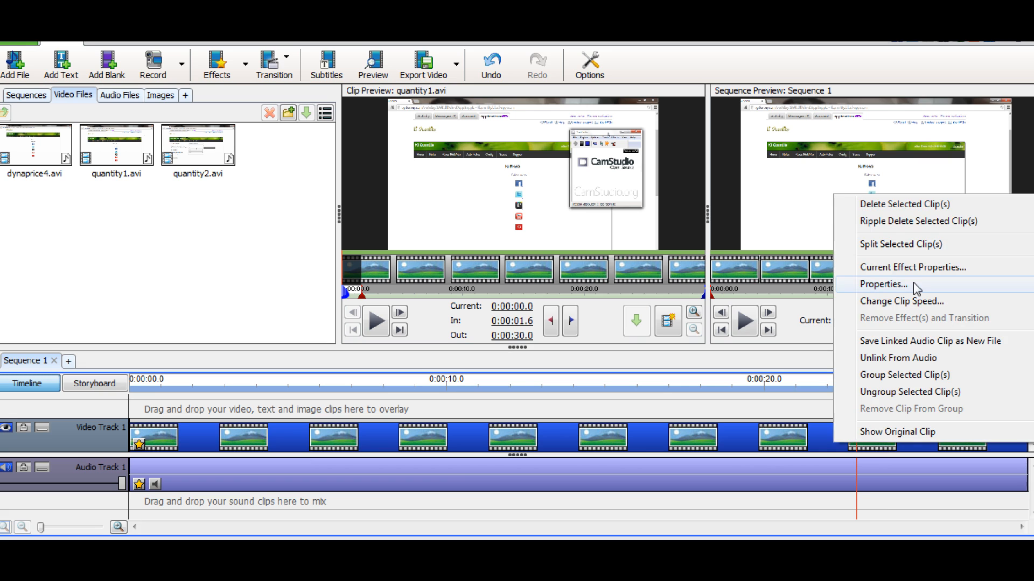
left_click(913, 252)
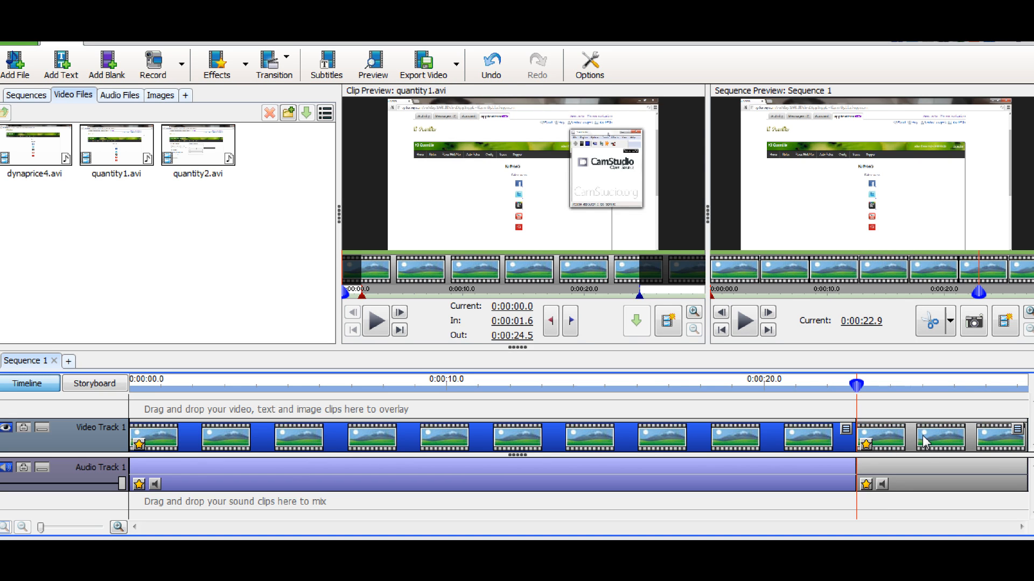
left_click(922, 440)
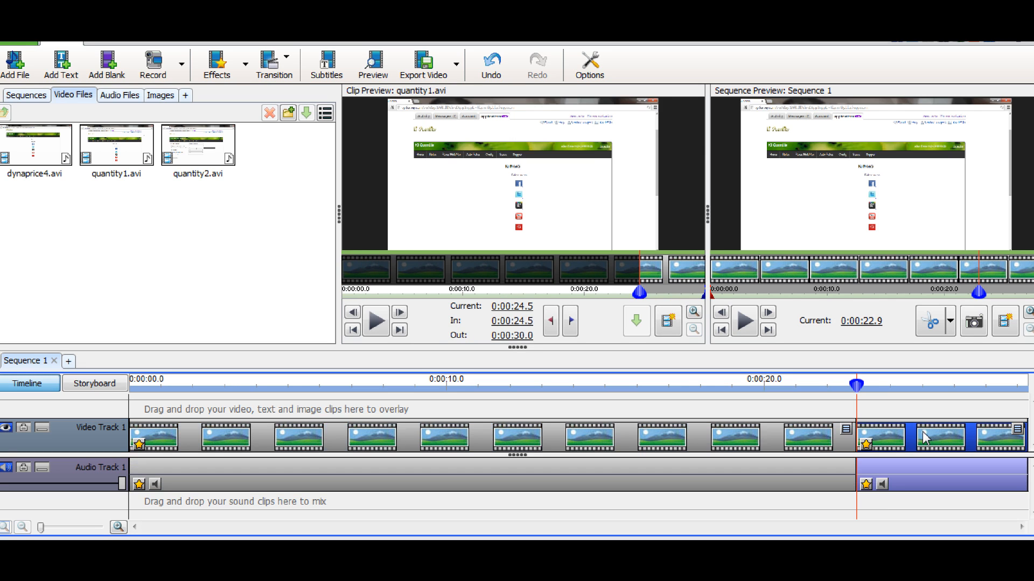
key("Delete")
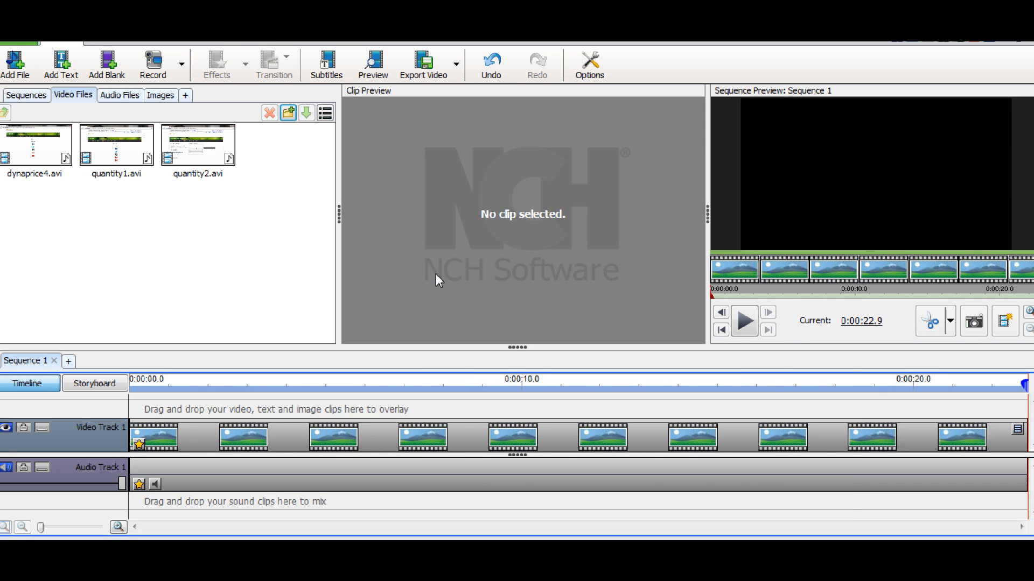
Place the quantity2 clip at the end of the sequence
left_click(223, 178)
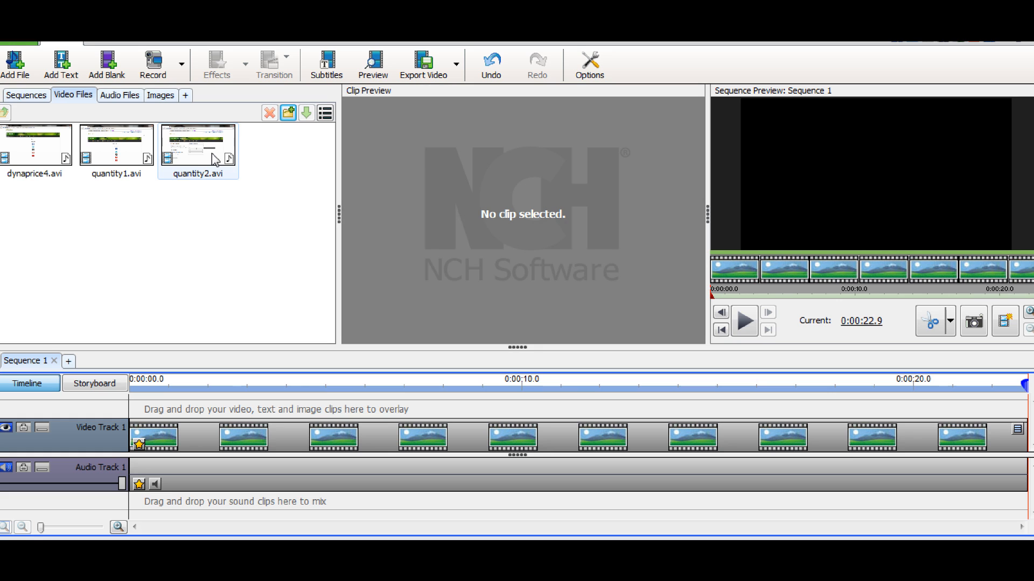
right_click(212, 153)
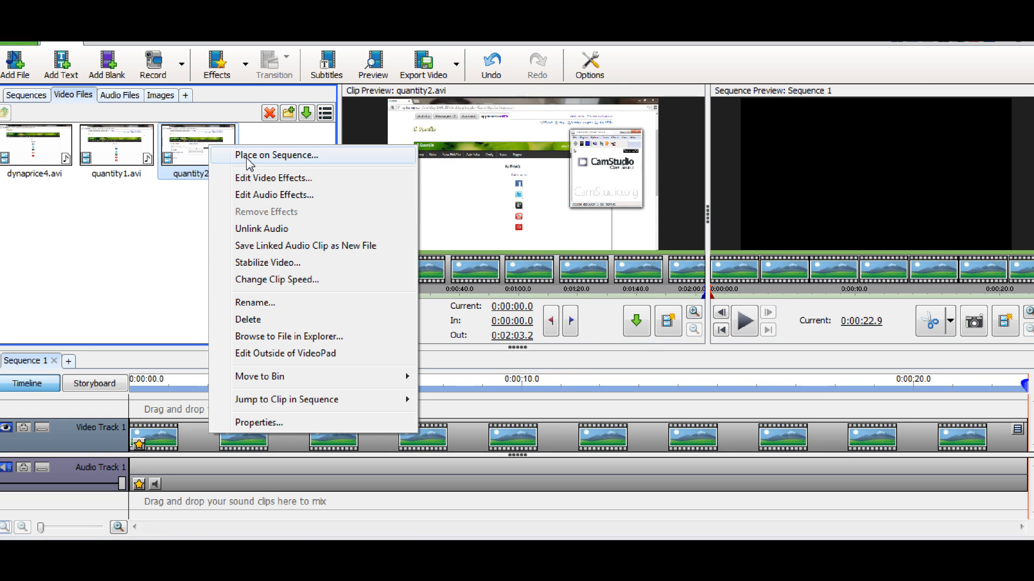
left_click(248, 156)
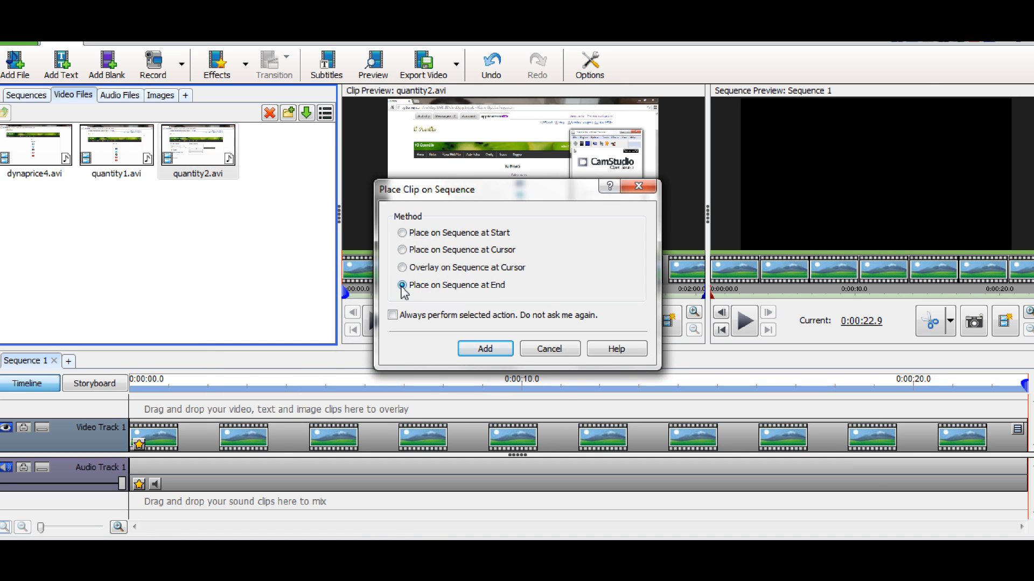
left_click(479, 350)
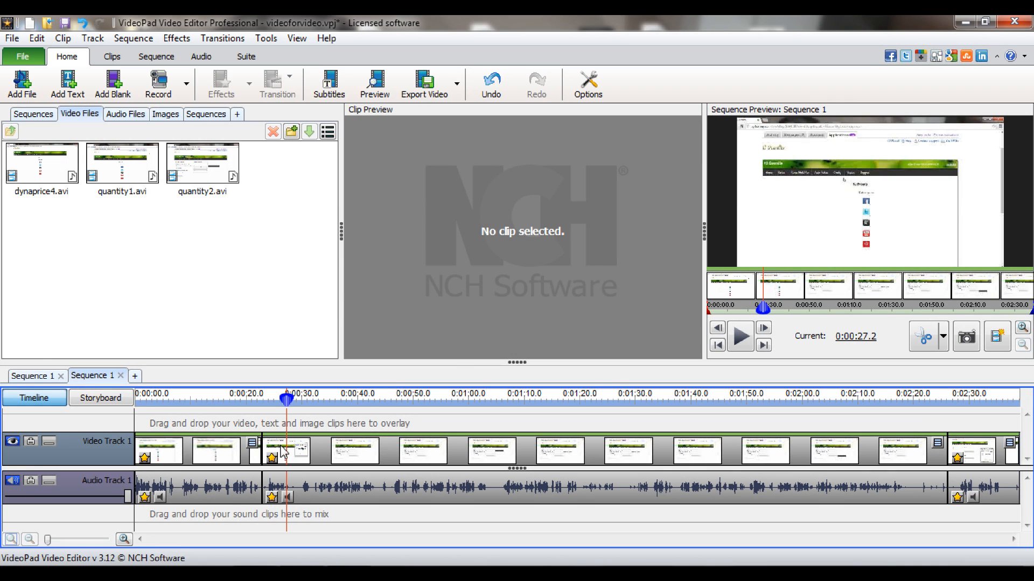
Add a Fade transition with a duration of 0.4 seconds at the end of the quantity1 clip on the video track
left_click(252, 444)
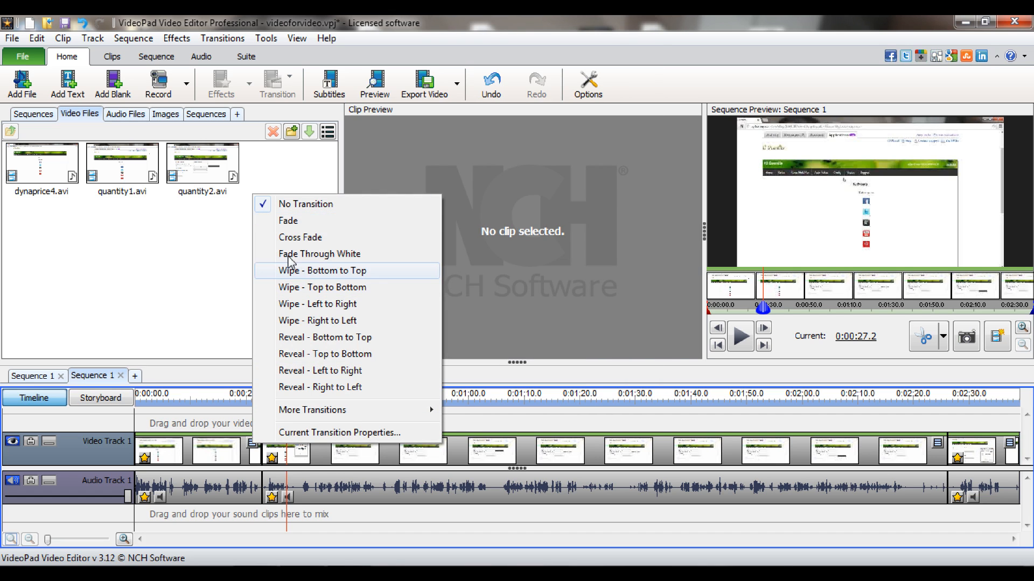
left_click(297, 223)
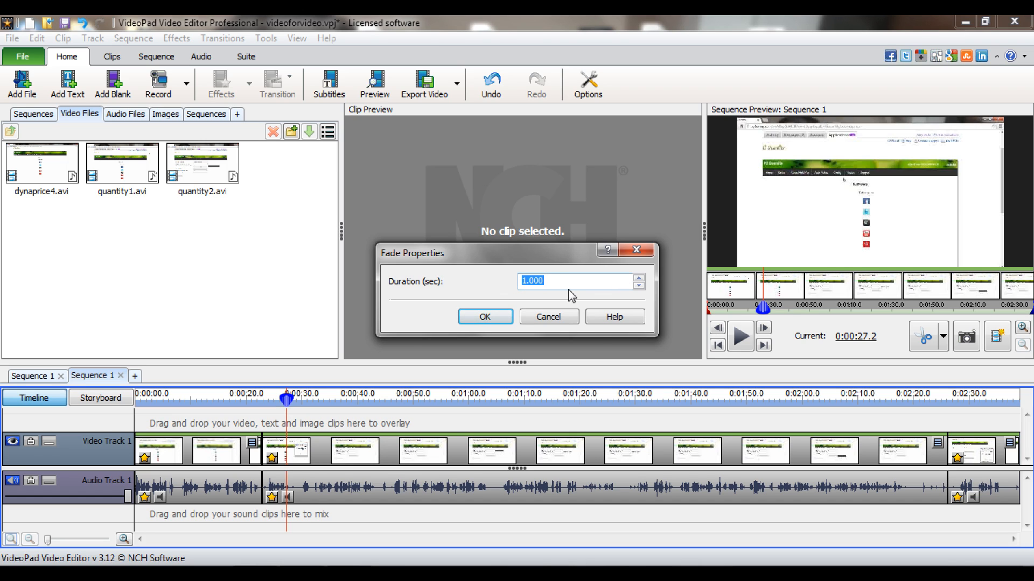
left_click(639, 286)
left_click(638, 285)
left_click(638, 285)
left_click(639, 278)
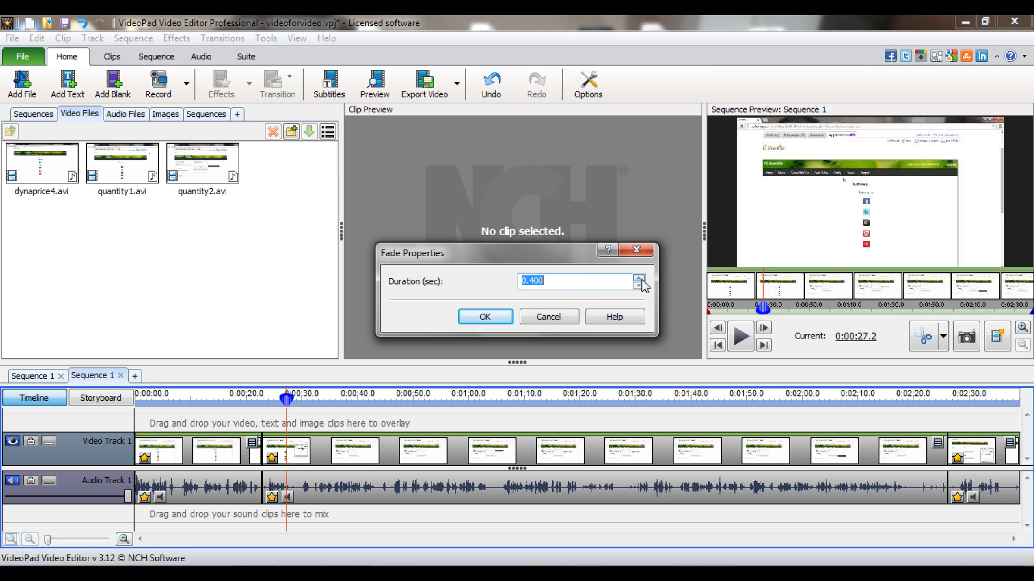
left_click(497, 319)
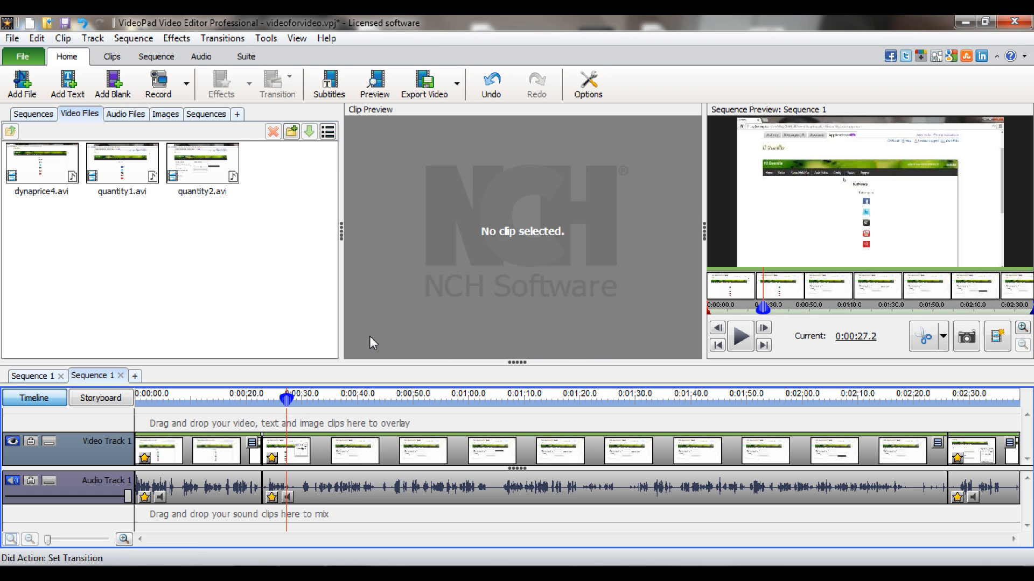
Add a Fade transition at the end of the quantity2 clip and shorten its duration to less than one second
left_click(937, 443)
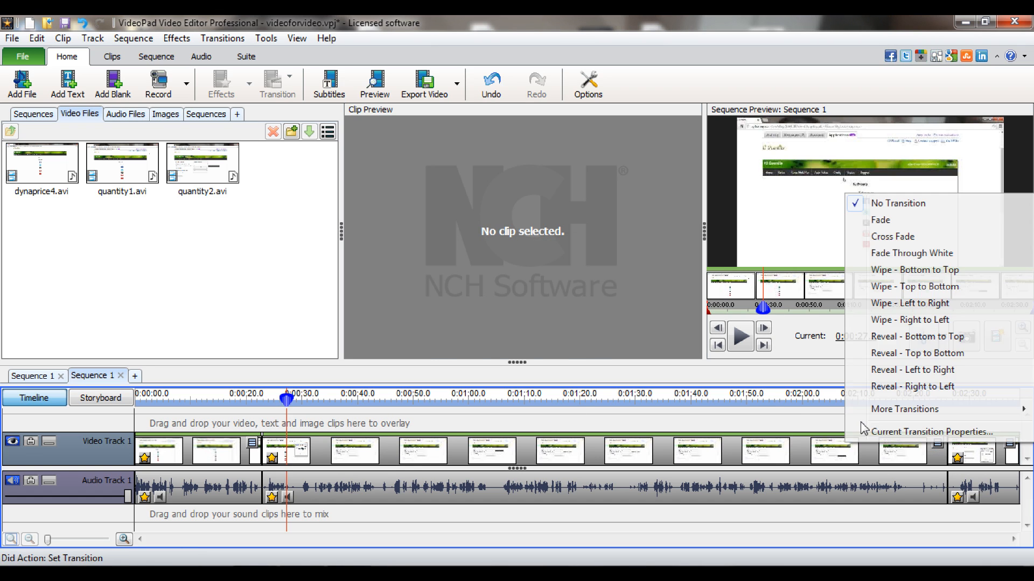
left_click(886, 223)
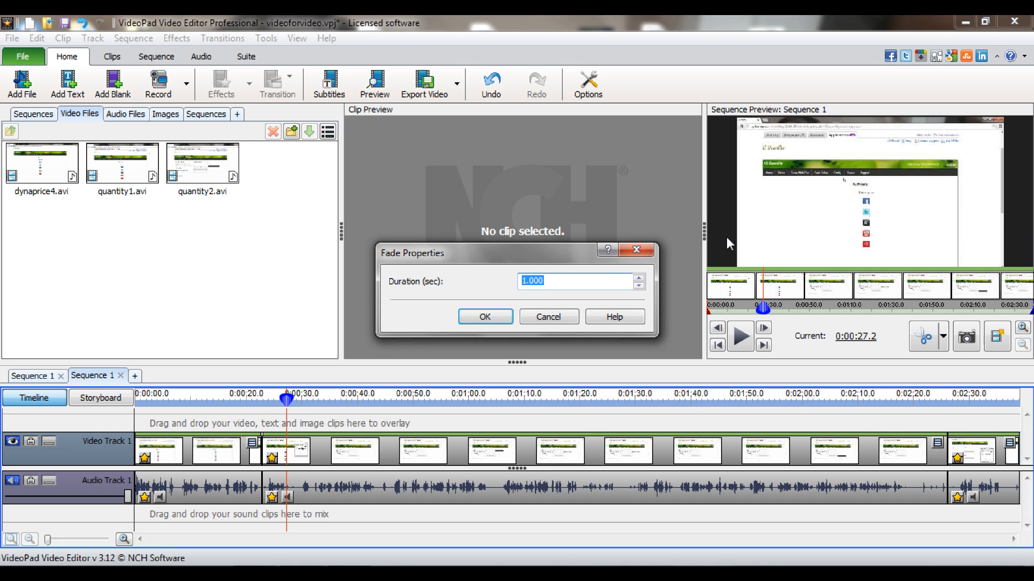
left_click(641, 287)
left_click(638, 286)
left_click(639, 286)
left_click(639, 286)
left_click(485, 317)
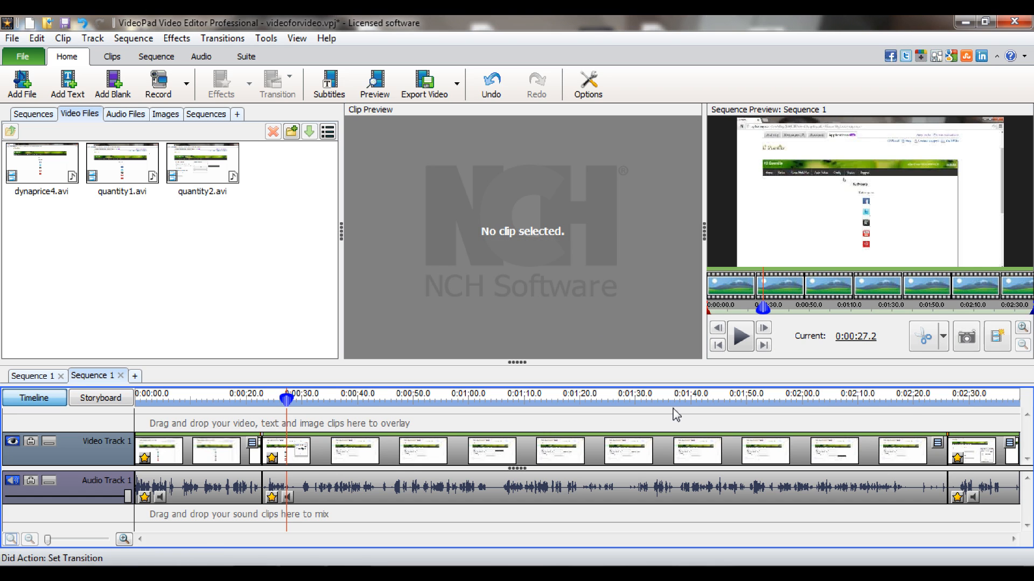
Add a Fade transition with a duration of 0.6 seconds at the end of the last clip, dynaprice4
left_click(1012, 443)
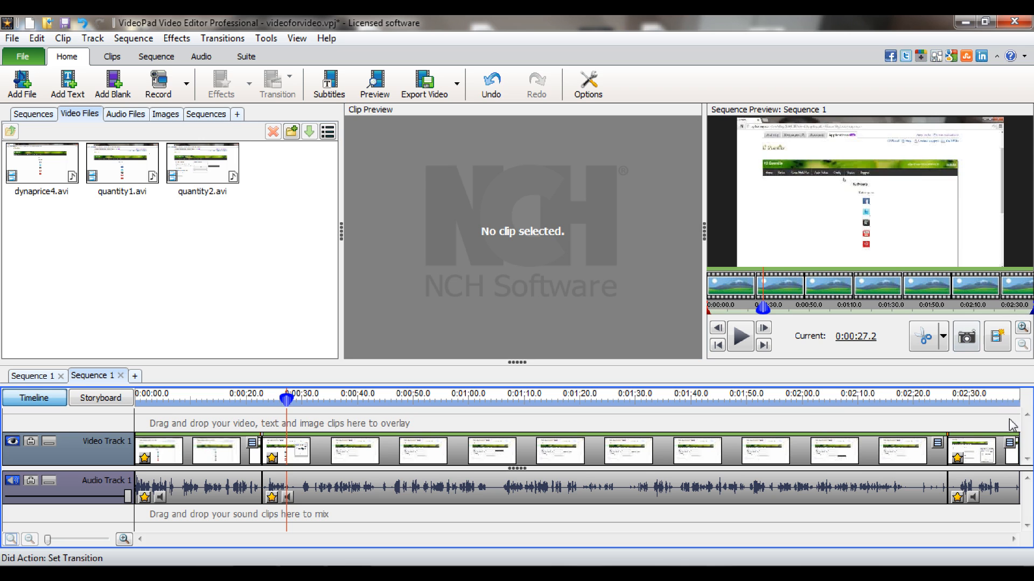
left_click(1009, 443)
left_click(915, 222)
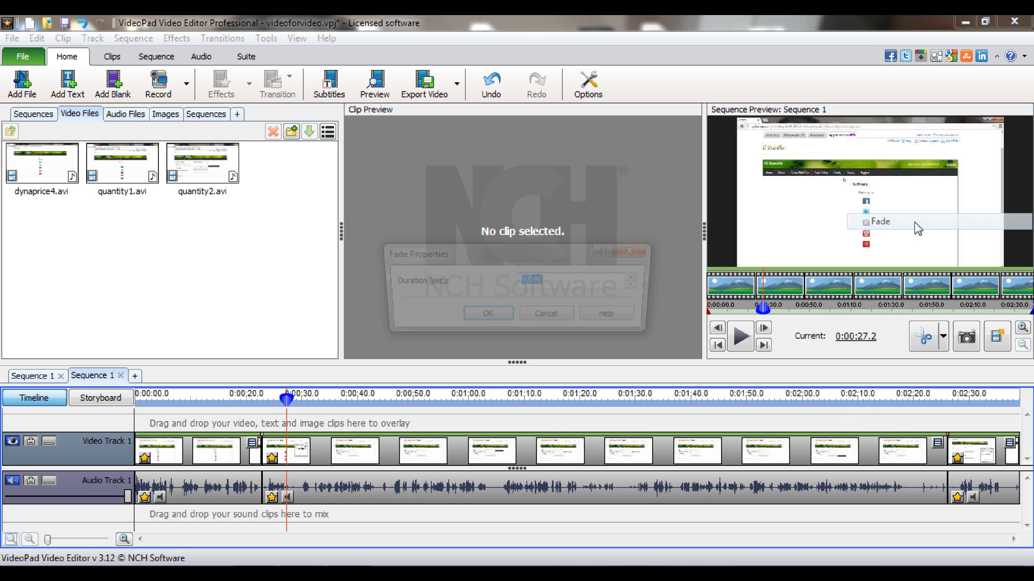
left_click(638, 286)
left_click(638, 285)
left_click(638, 286)
left_click(638, 286)
left_click(638, 286)
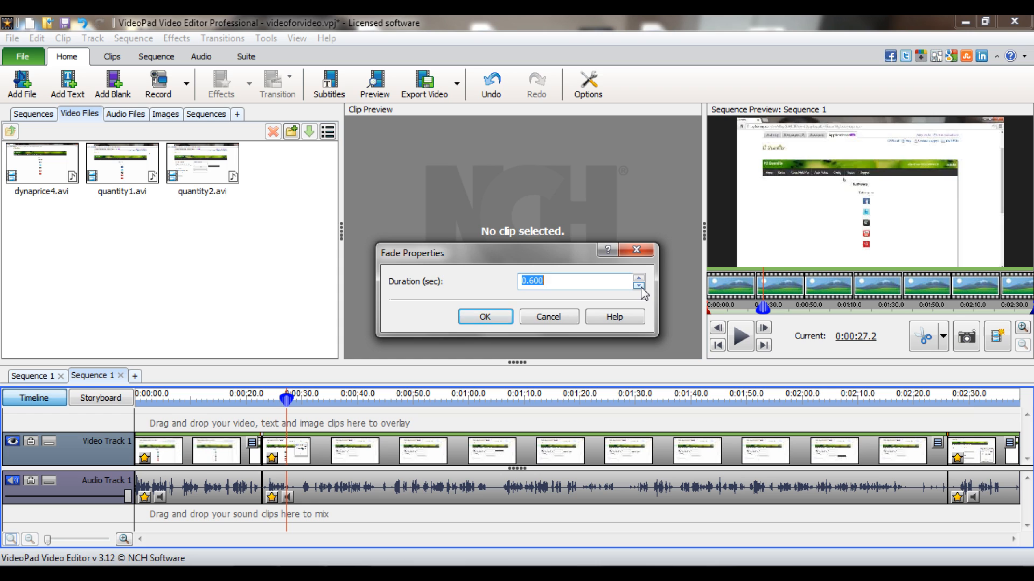
left_click(495, 318)
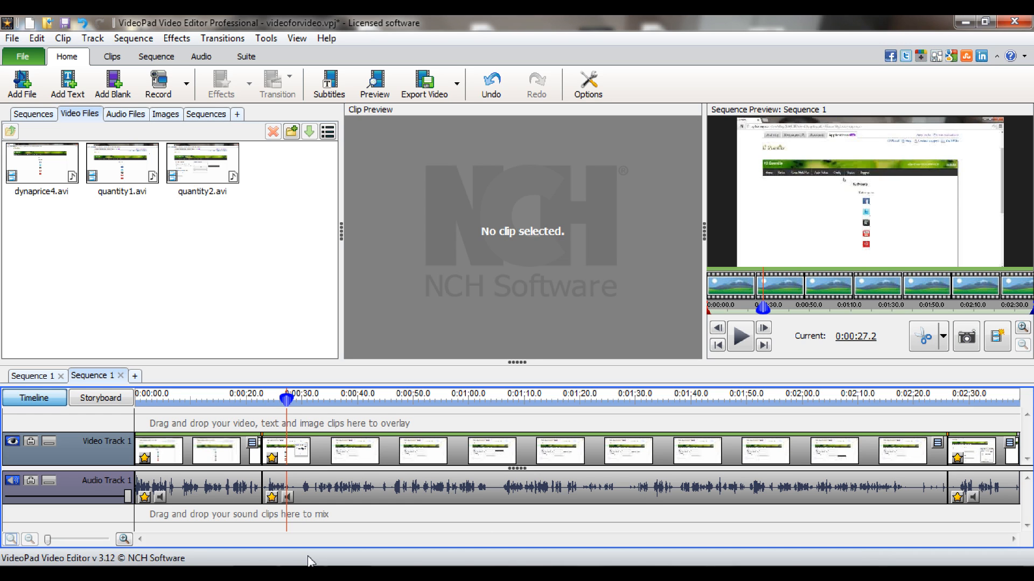
Apply an Amplify audio effect with a gain of 200% to the quantity1 clip's sound
left_click(237, 498)
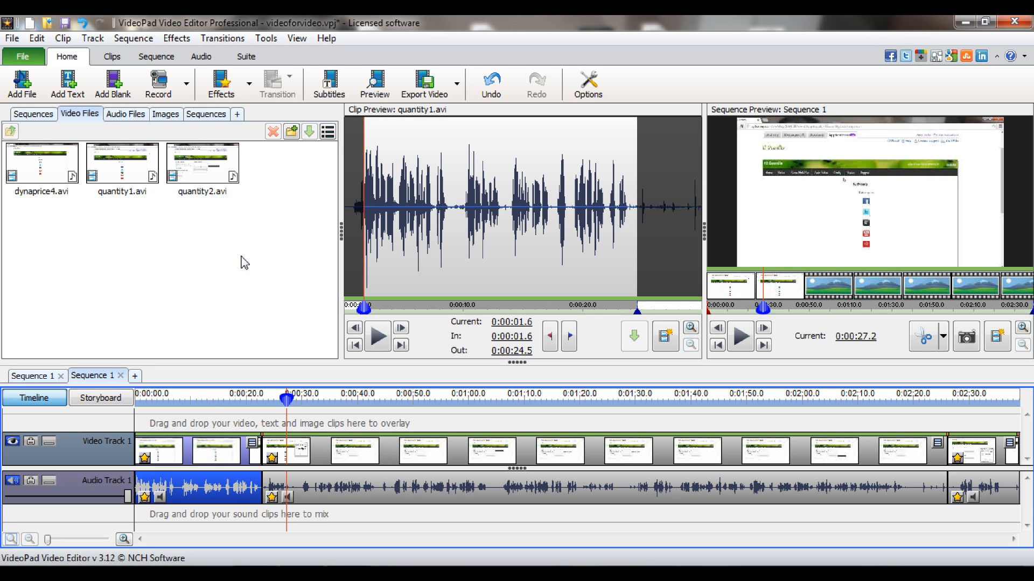
left_click(250, 85)
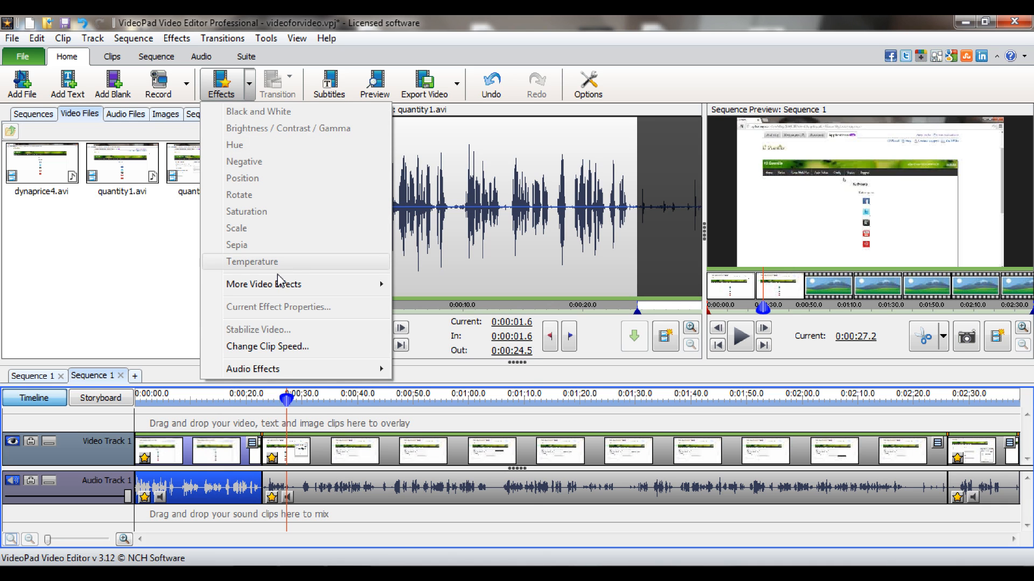
mouse_move(294, 374)
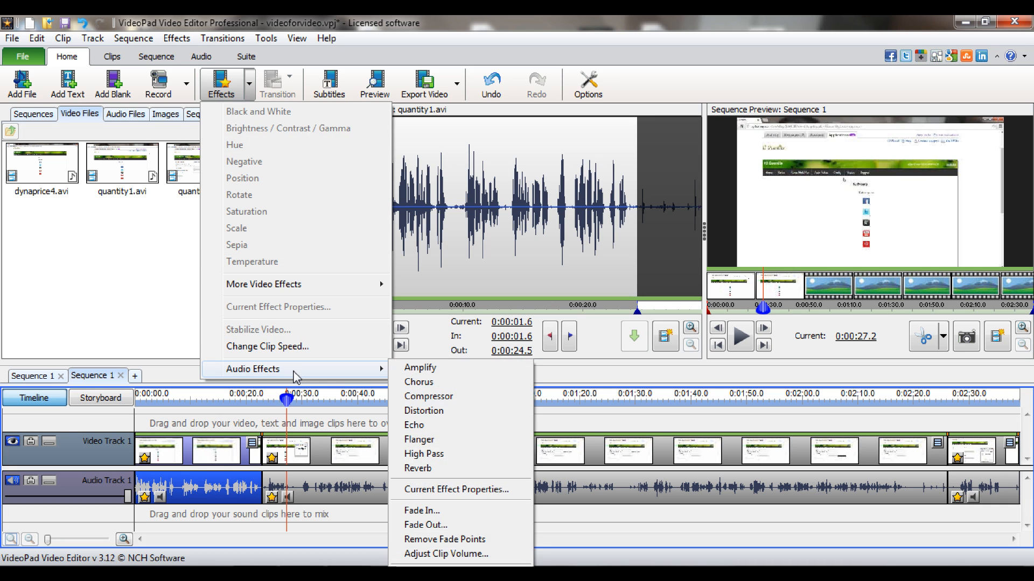
left_click(411, 370)
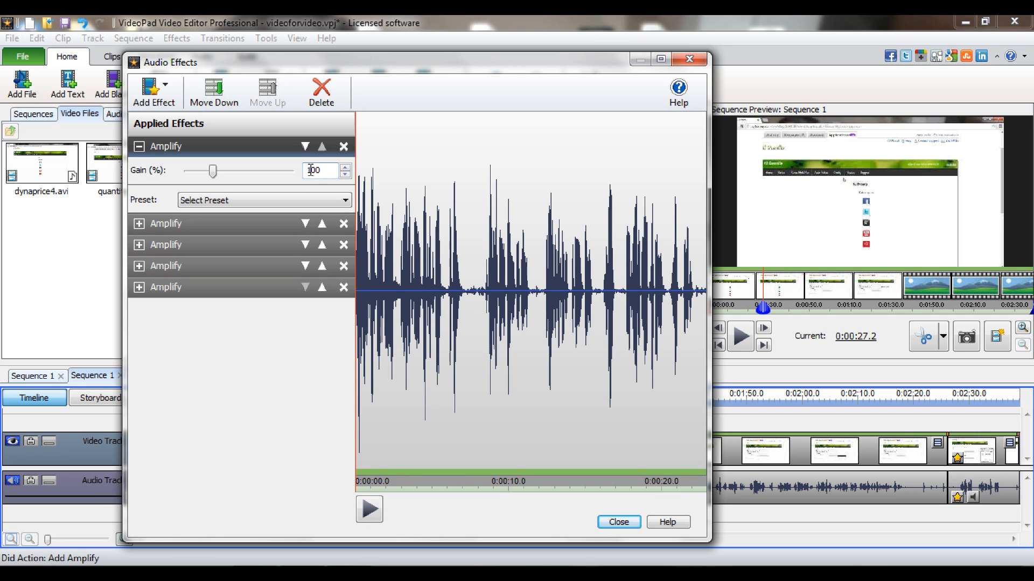
key("shift+Left")
type("2")
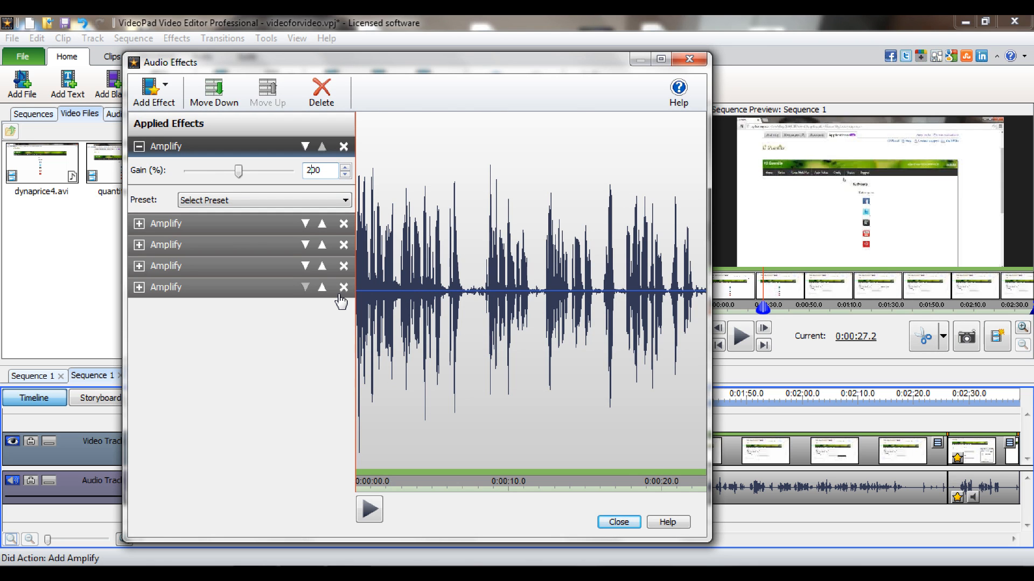
key("Escape")
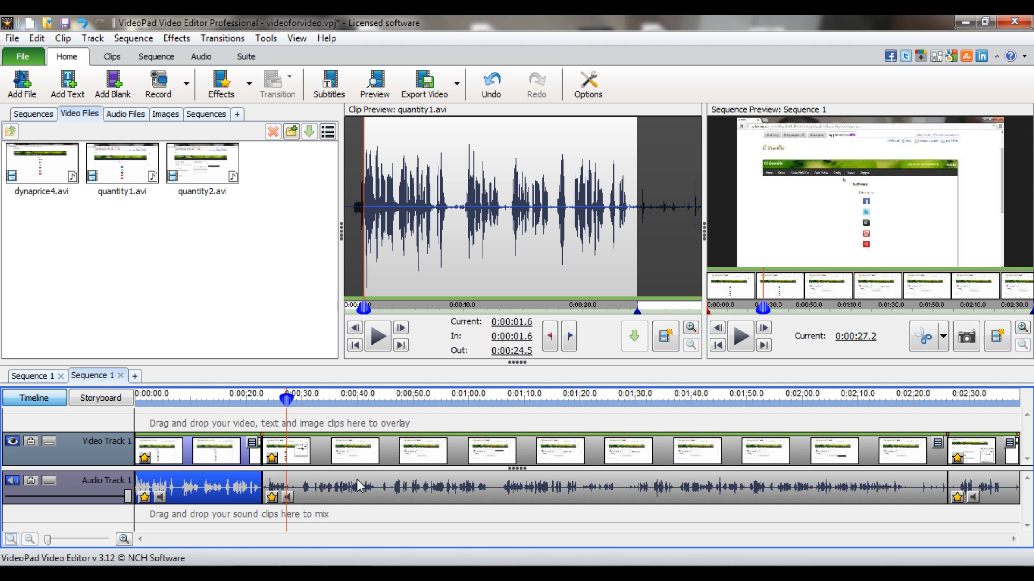
Add an Amplify audio effect to the quantity2 clip's sound and close the effect settings
left_click(358, 486)
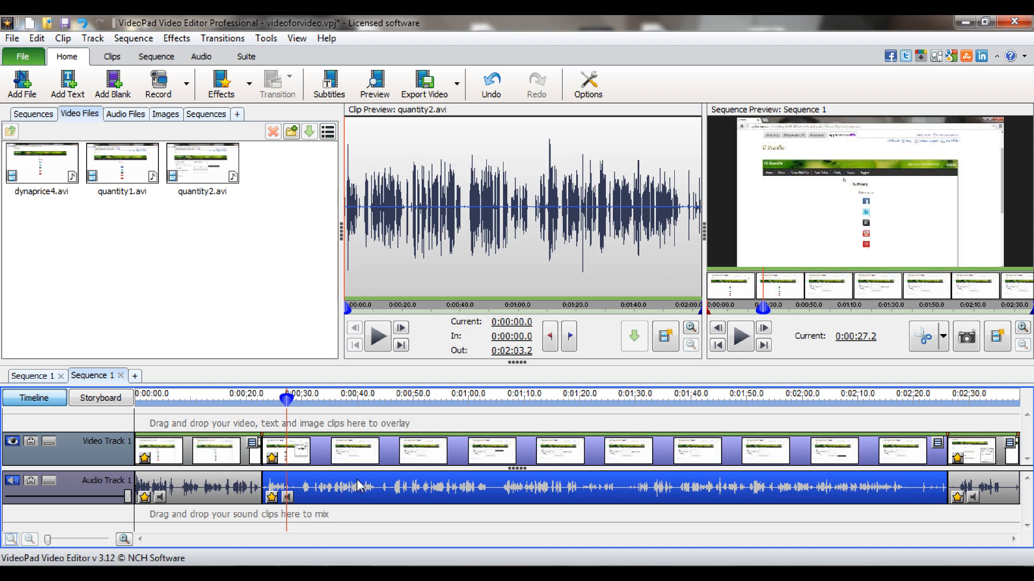
left_click(250, 83)
mouse_move(310, 367)
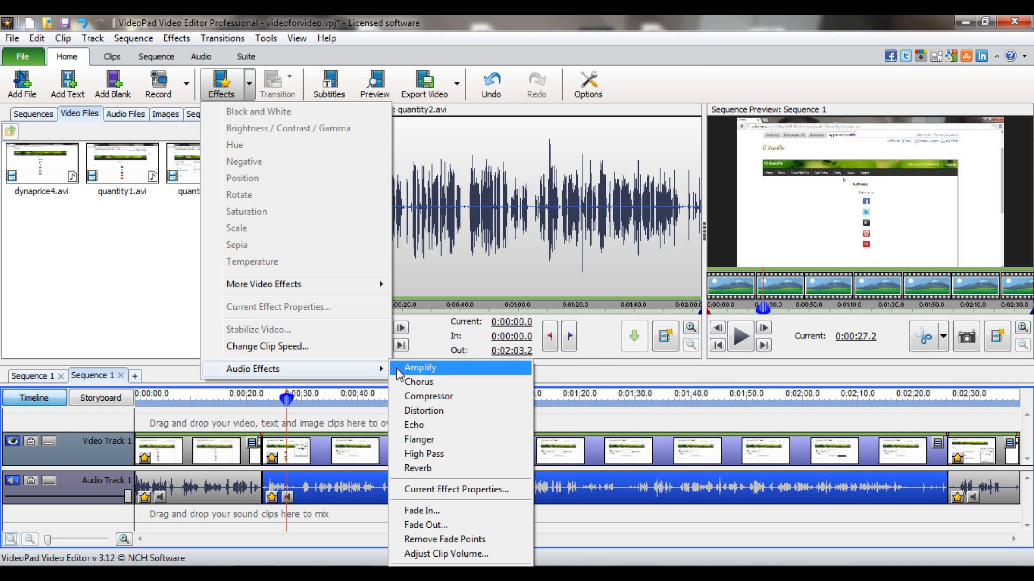
left_click(417, 368)
left_click(314, 170)
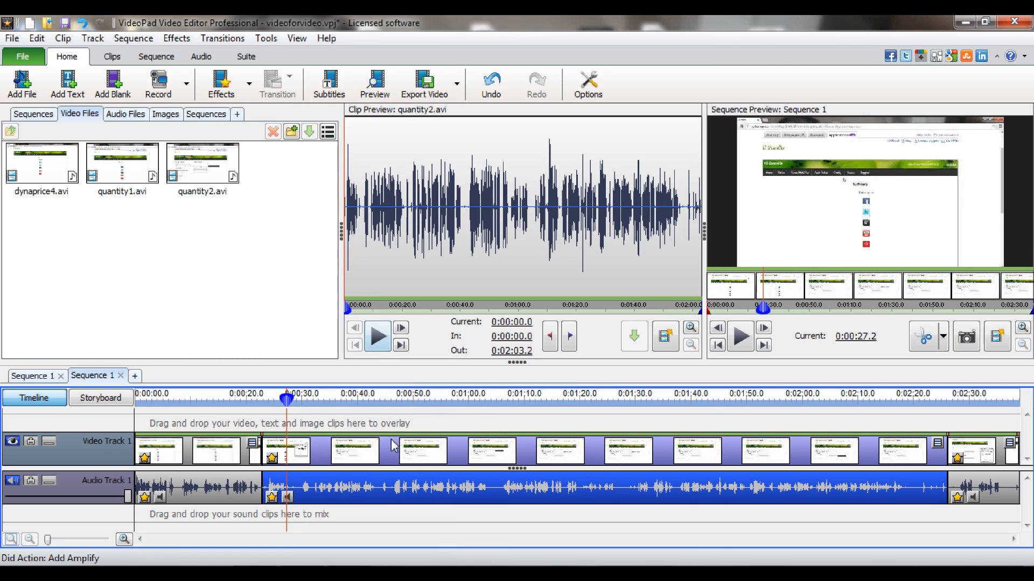
Add another Amplify effect to the quantity2 clip's sound with a gain of 200%
left_click(249, 83)
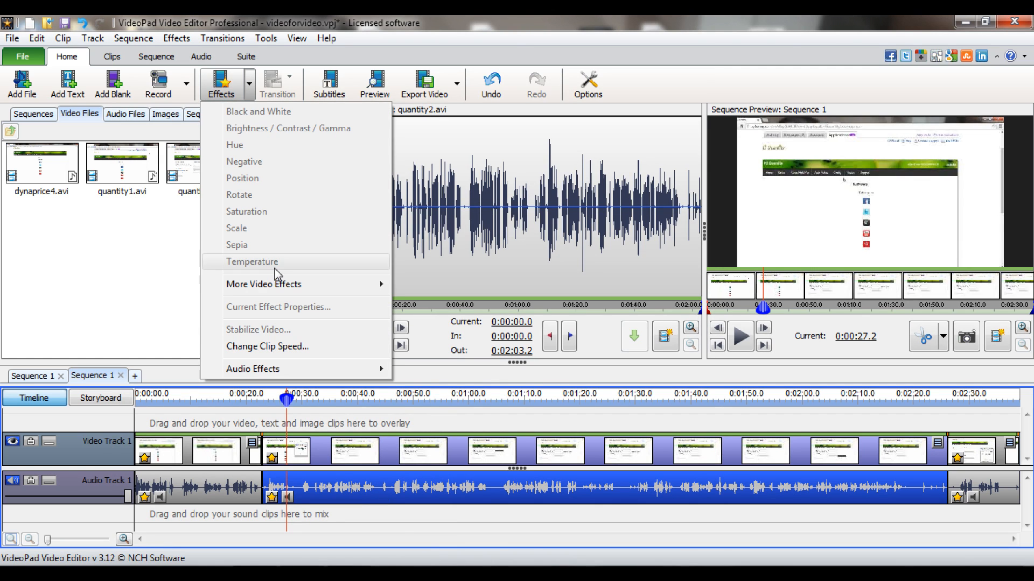
mouse_move(287, 376)
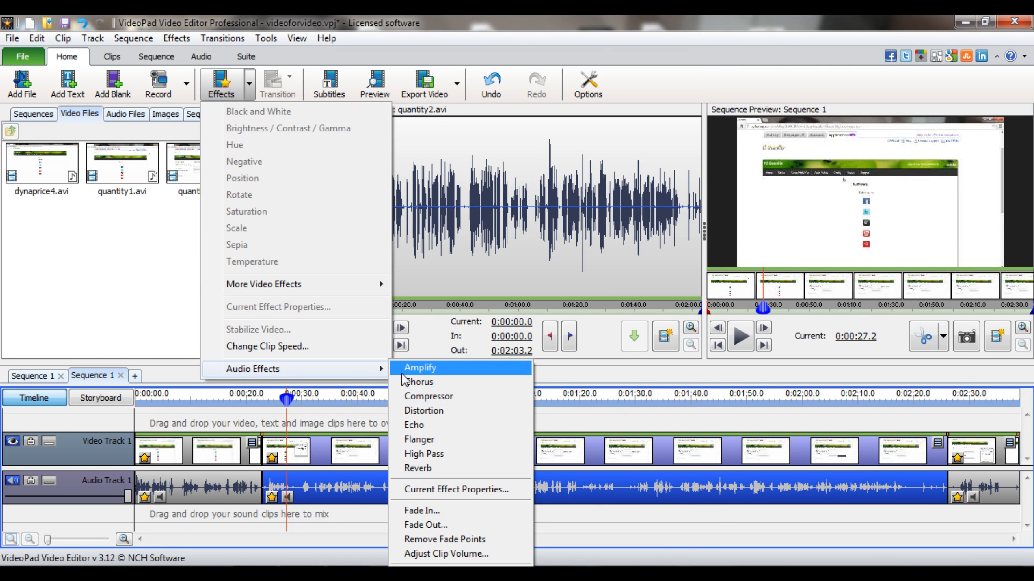
left_click(403, 373)
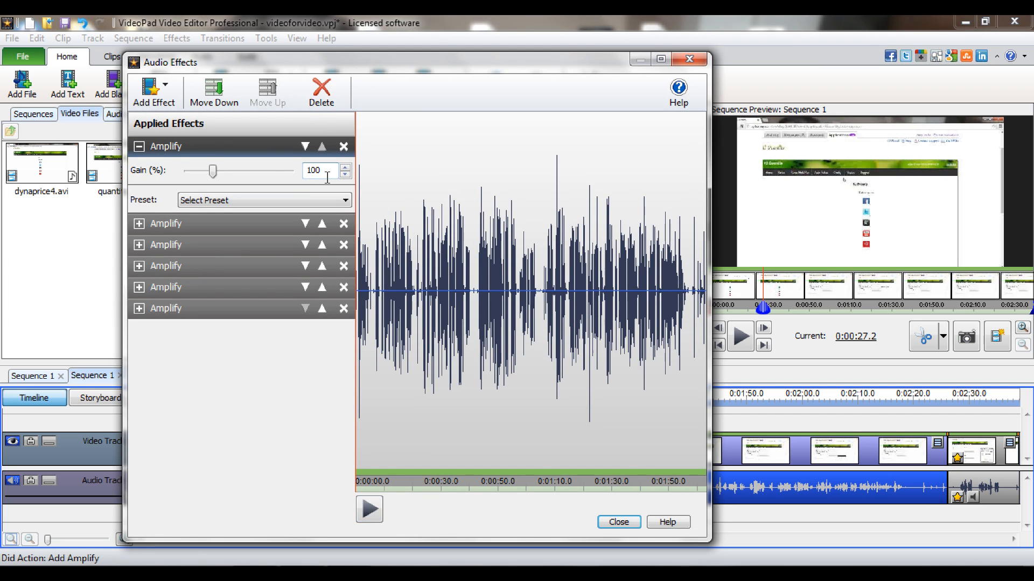
key("shift+Left")
type("2")
key("Return")
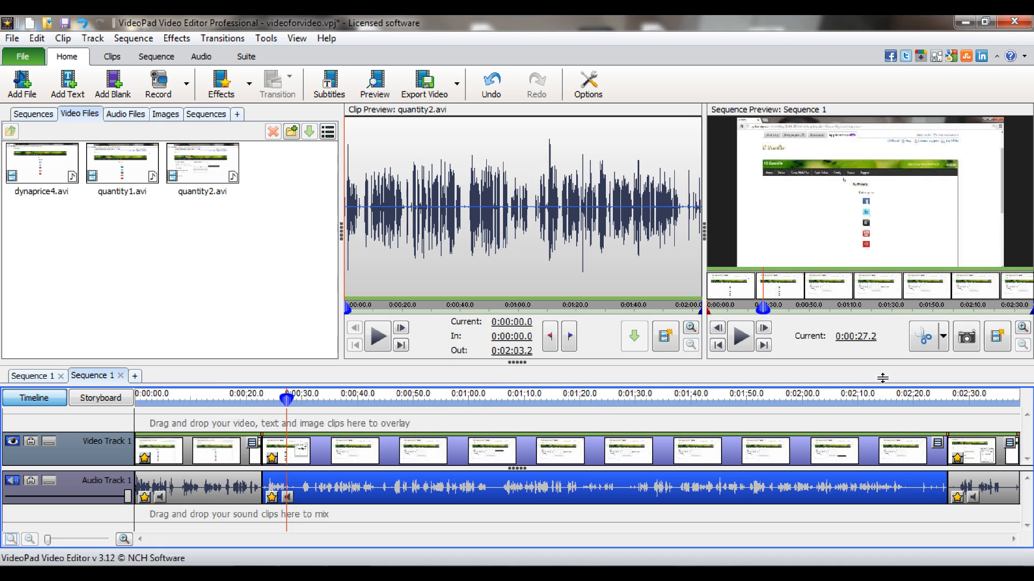
Apply an Amplify audio effect with a gain of 200% to the dynaprice4 clip's sound at the sequence's end
left_click(1011, 492)
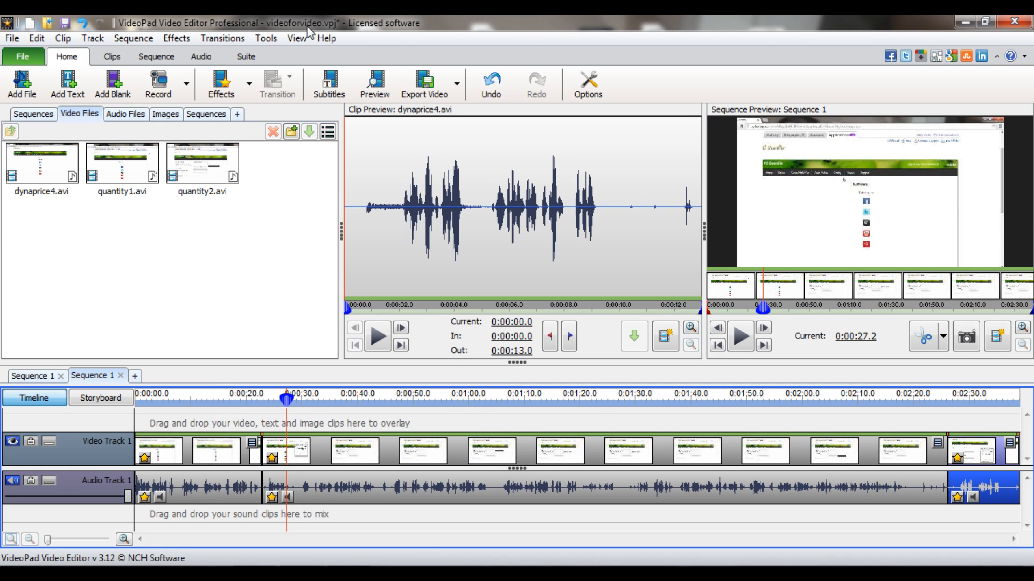
left_click(221, 85)
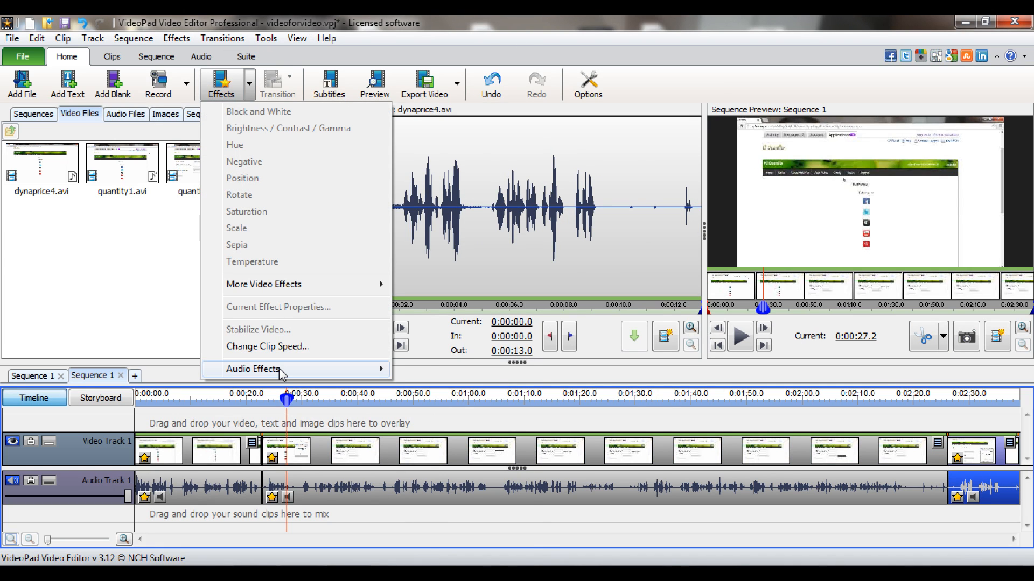
mouse_move(376, 368)
left_click(420, 369)
left_click(314, 170)
key("shift+Left")
type("2")
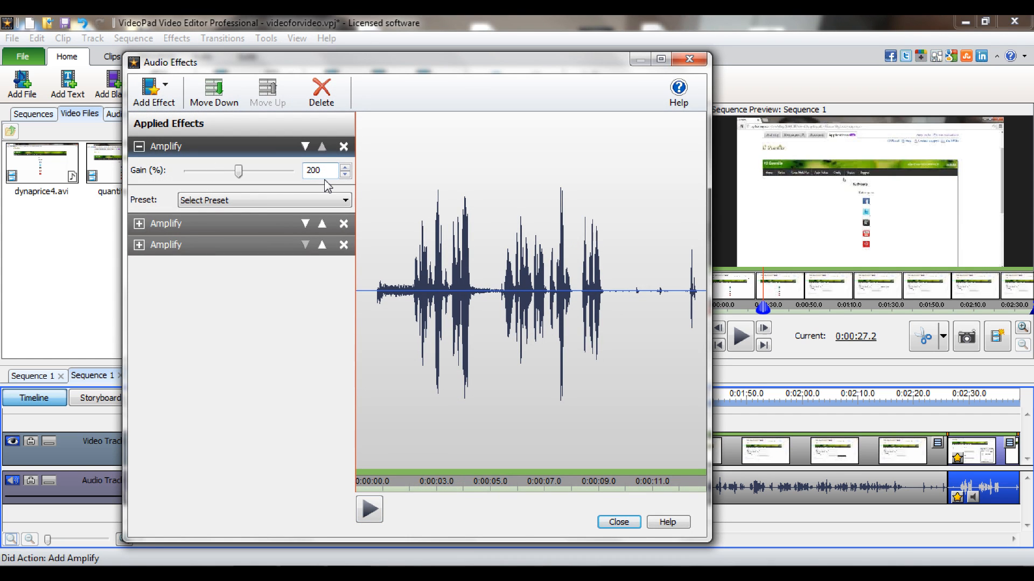
key("Return")
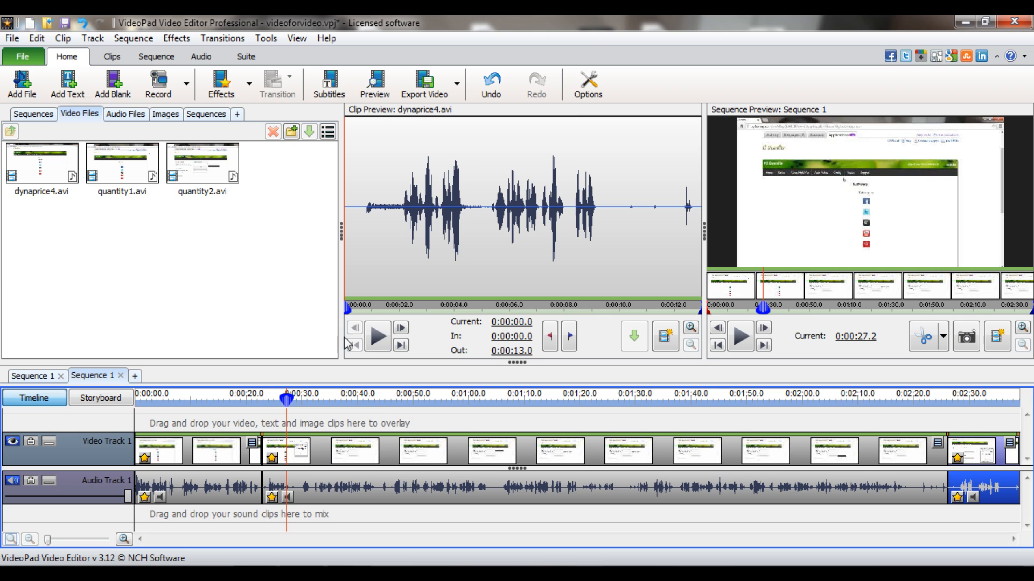
Start exporting the video as computer data and name the output file on the Desktop ThisisATestforYoutube
left_click(37, 61)
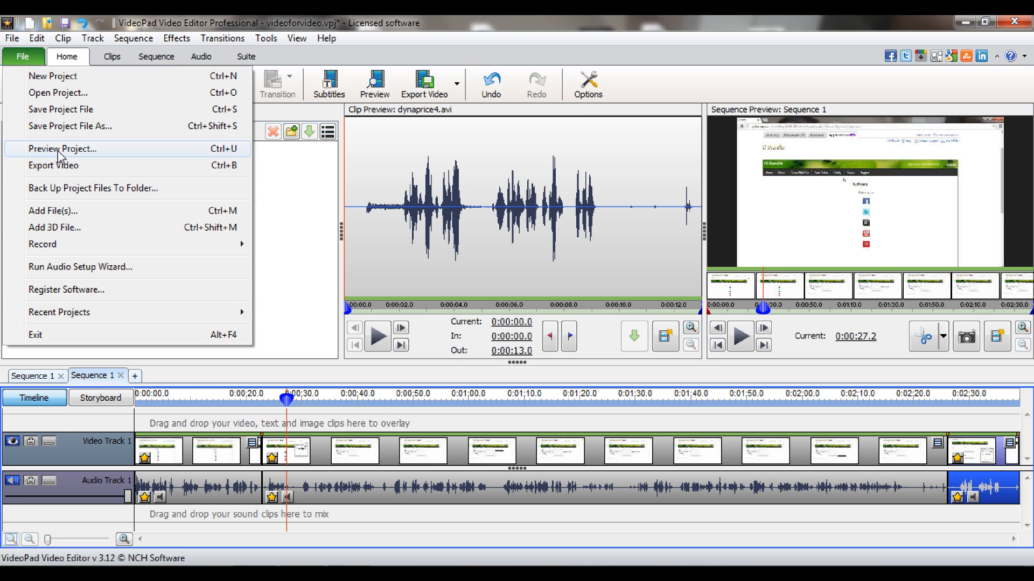
left_click(101, 173)
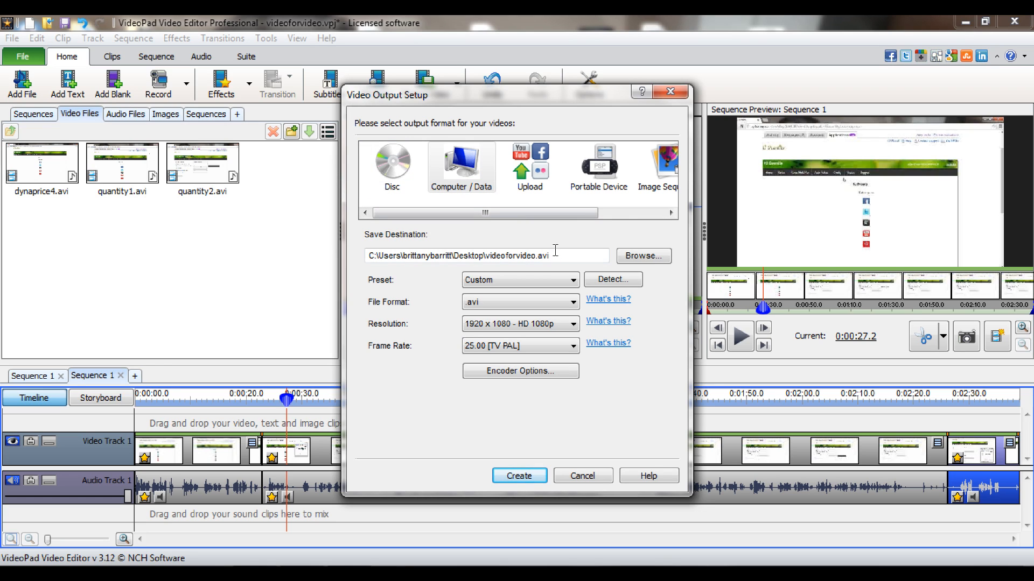
left_click_drag(550, 256, 487, 254)
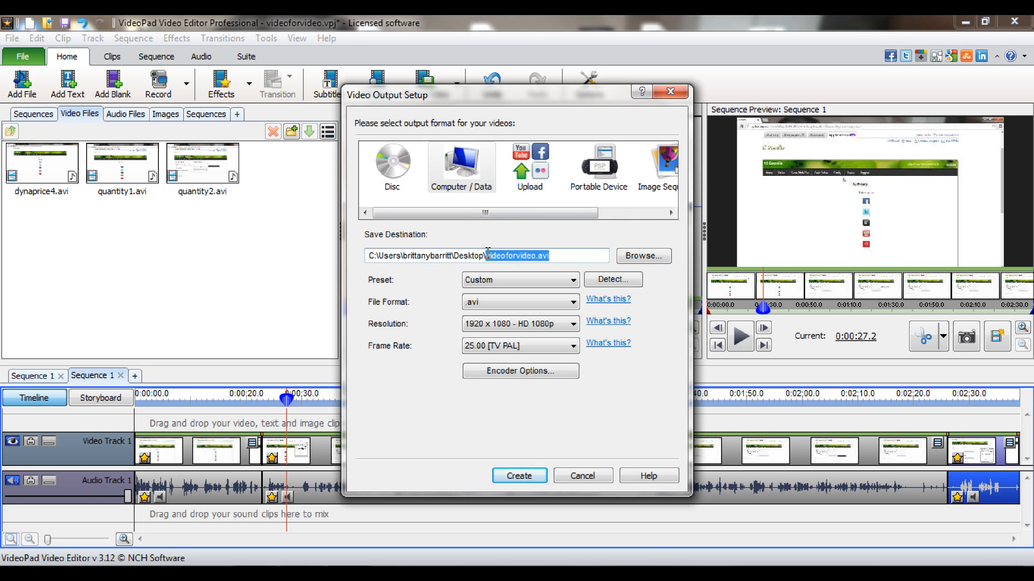
type("This")
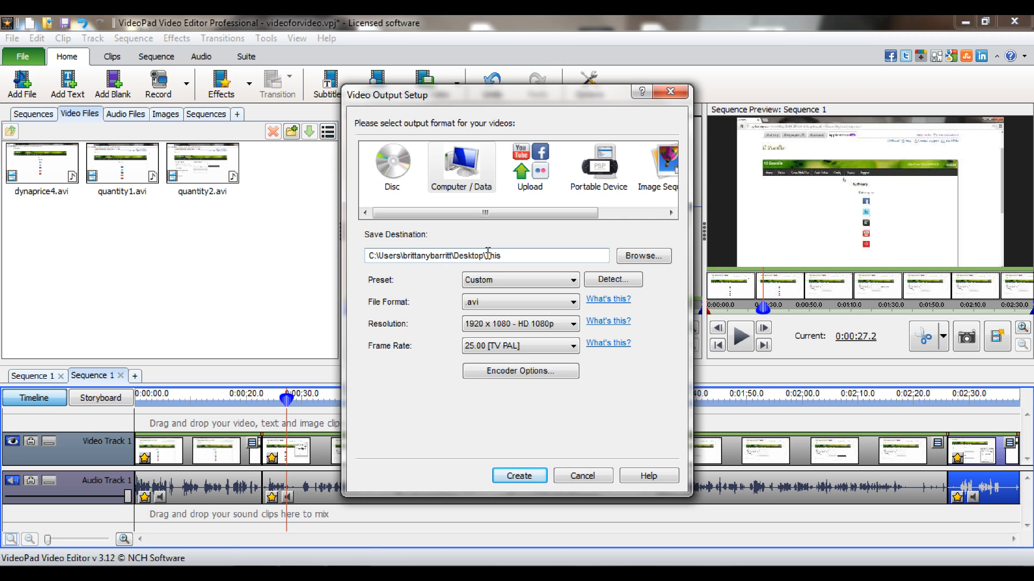
type("isATest")
type("for")
type("Your")
type("tube")
Keep the Custom preset for the AVI export and set its video compressor to H264 (Native)
left_click(549, 282)
left_click(528, 280)
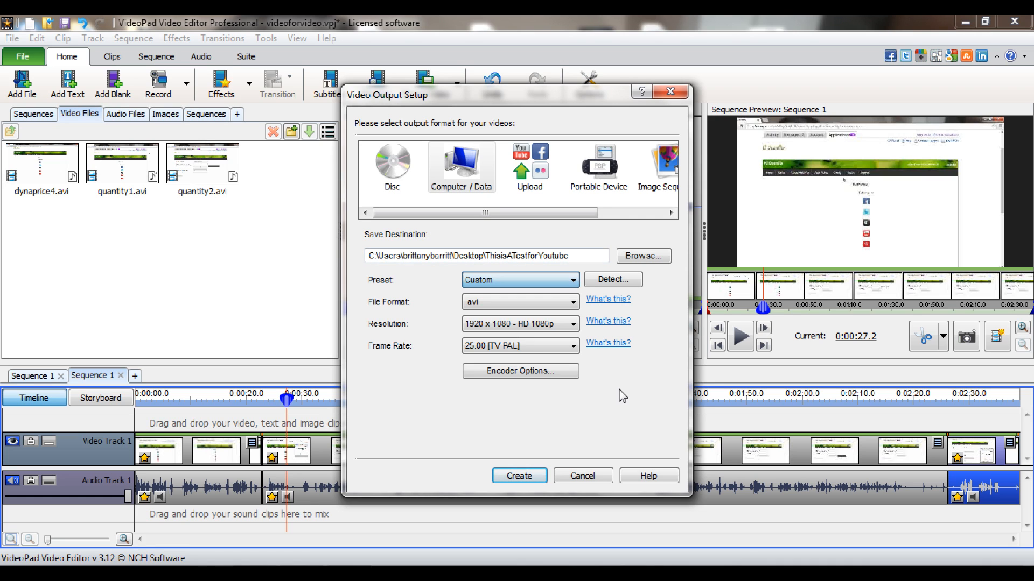
left_click(533, 374)
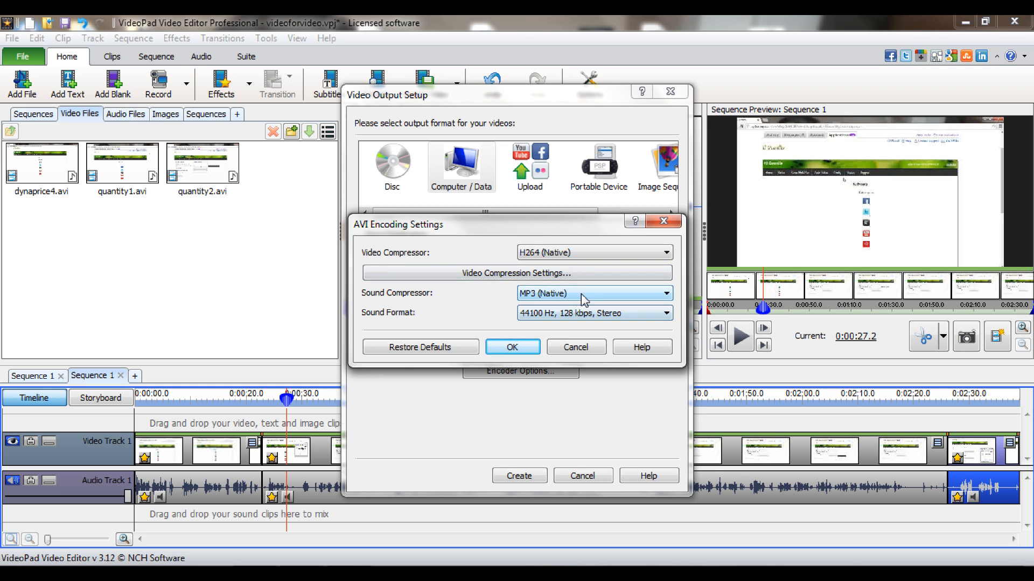
left_click(570, 258)
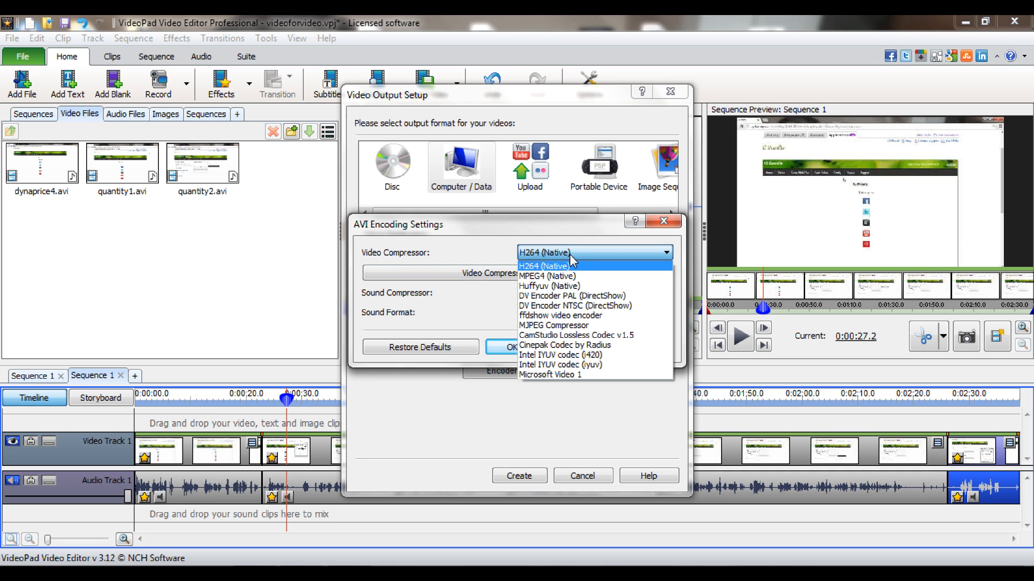
left_click(581, 326)
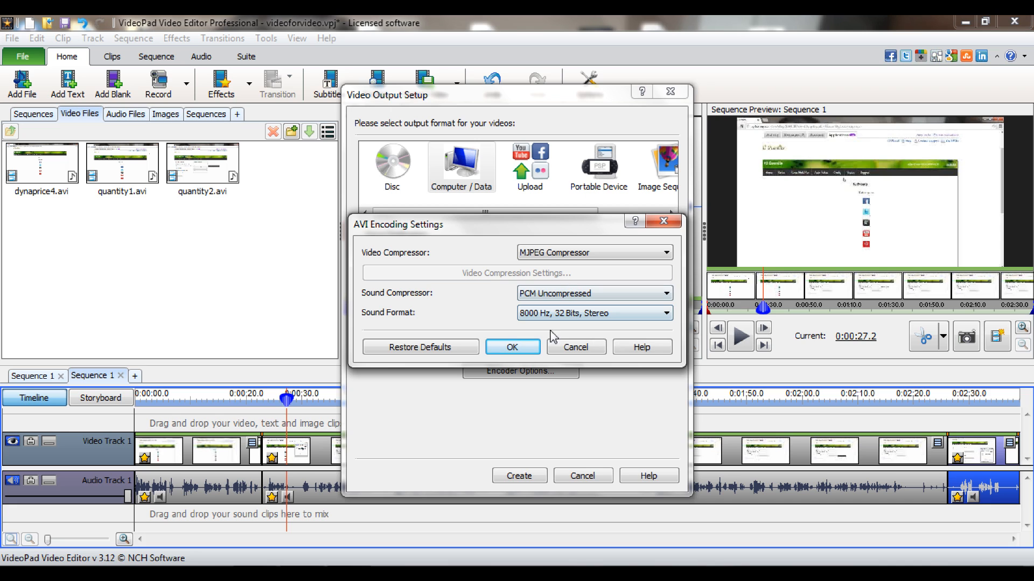
left_click(547, 252)
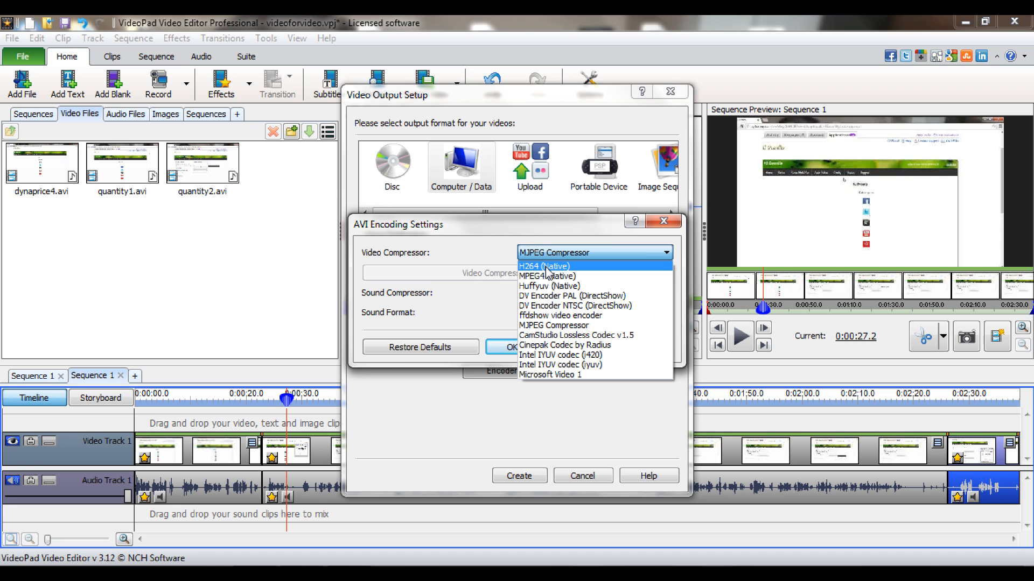
left_click(544, 266)
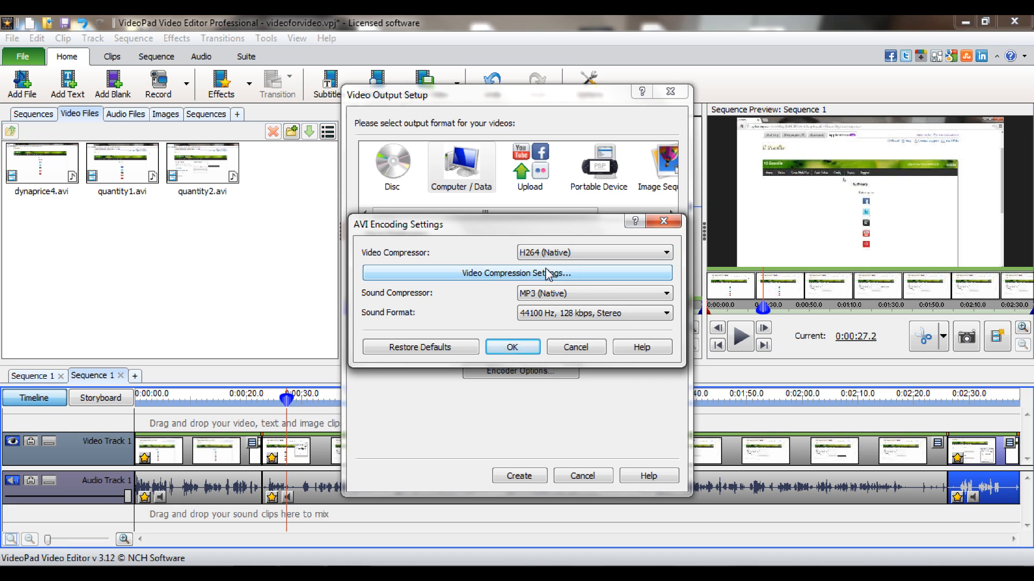
left_click(510, 347)
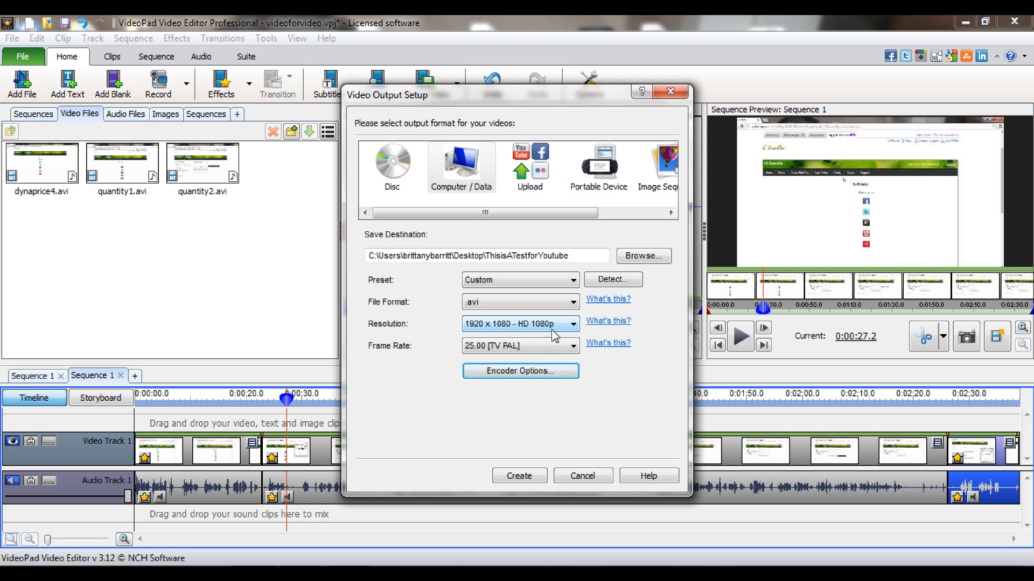
Set the output resolution to 1920 x 1080 - HD 1080p and create the video file
left_click(552, 327)
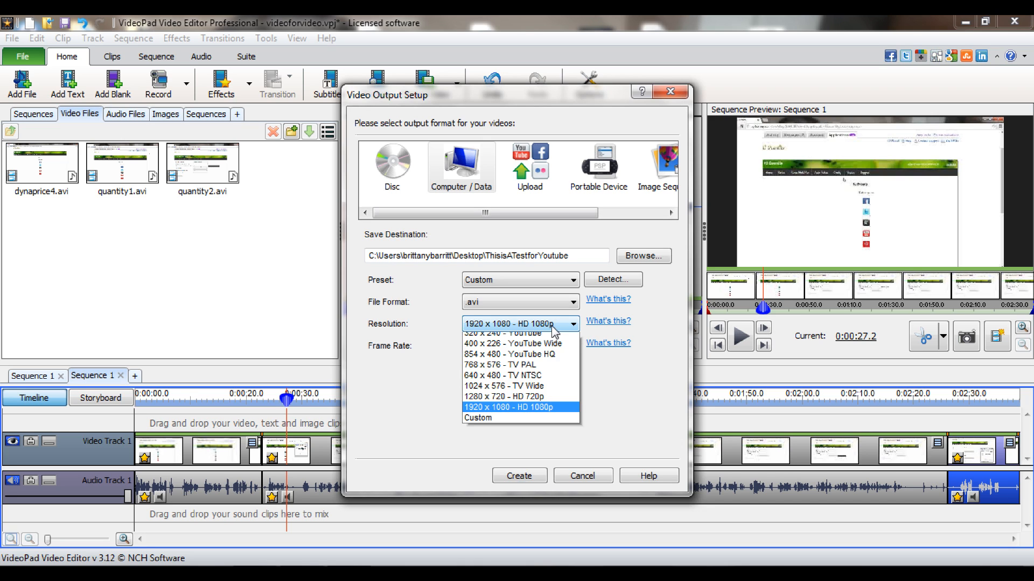
left_click(558, 413)
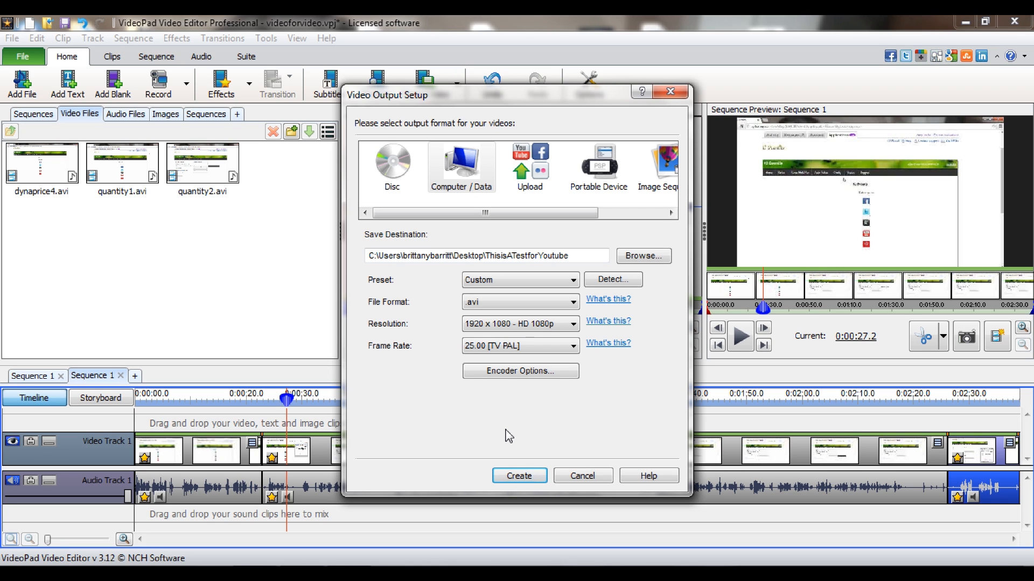
left_click(520, 476)
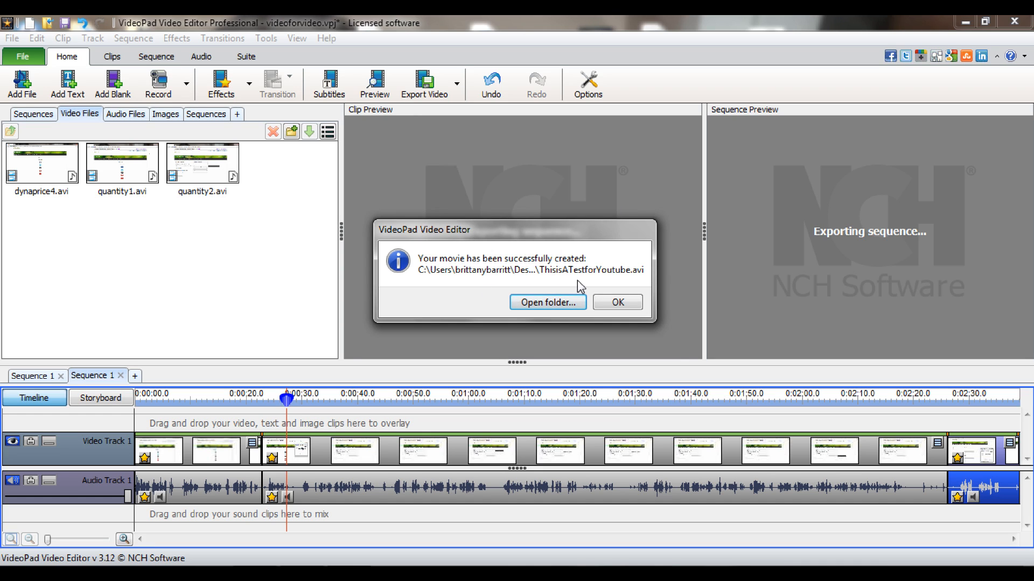
left_click(626, 305)
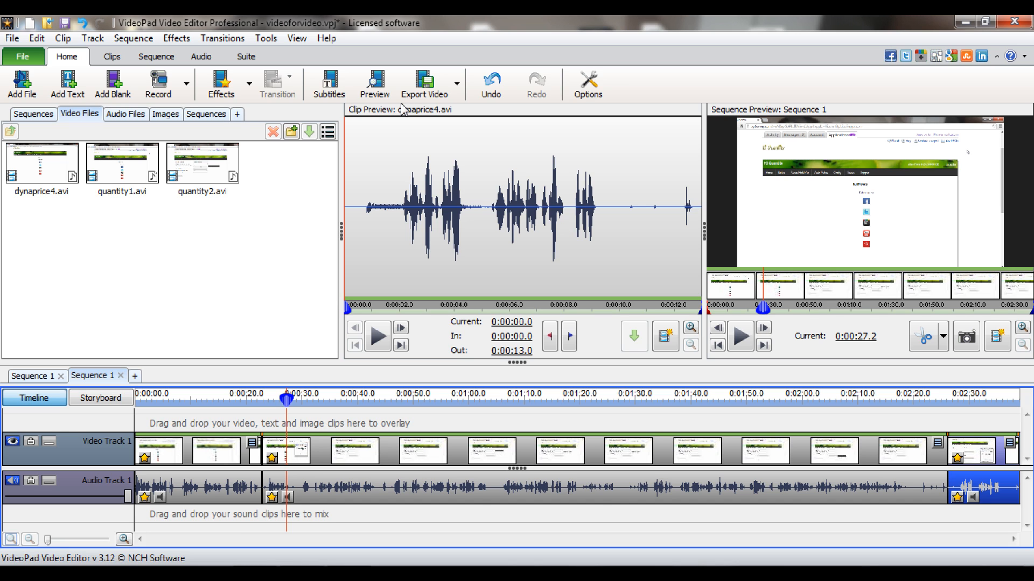
Switch to YouTube in the browser, go to its home page and check which channel is signed in
key("alt+Tab")
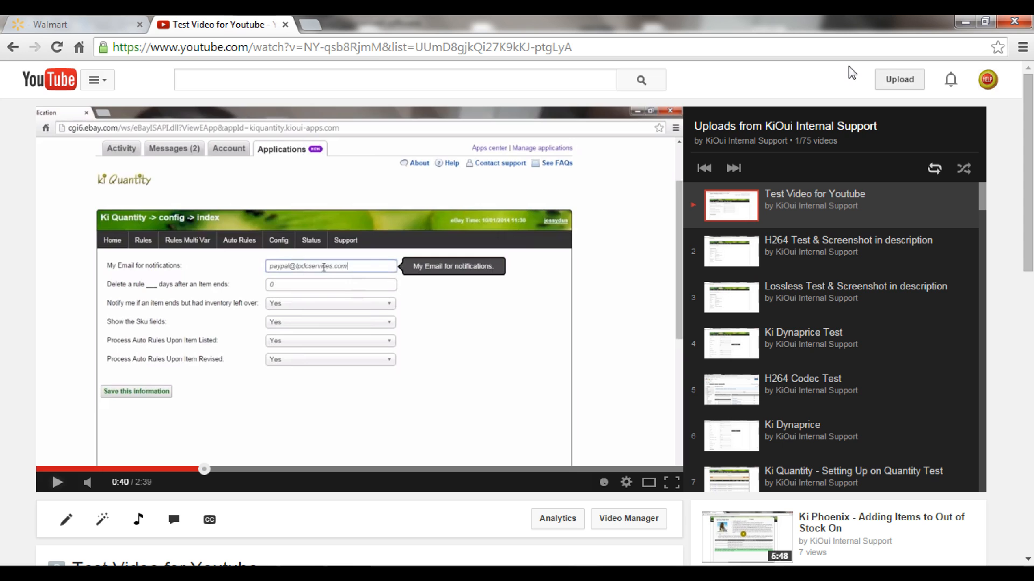
left_click(53, 86)
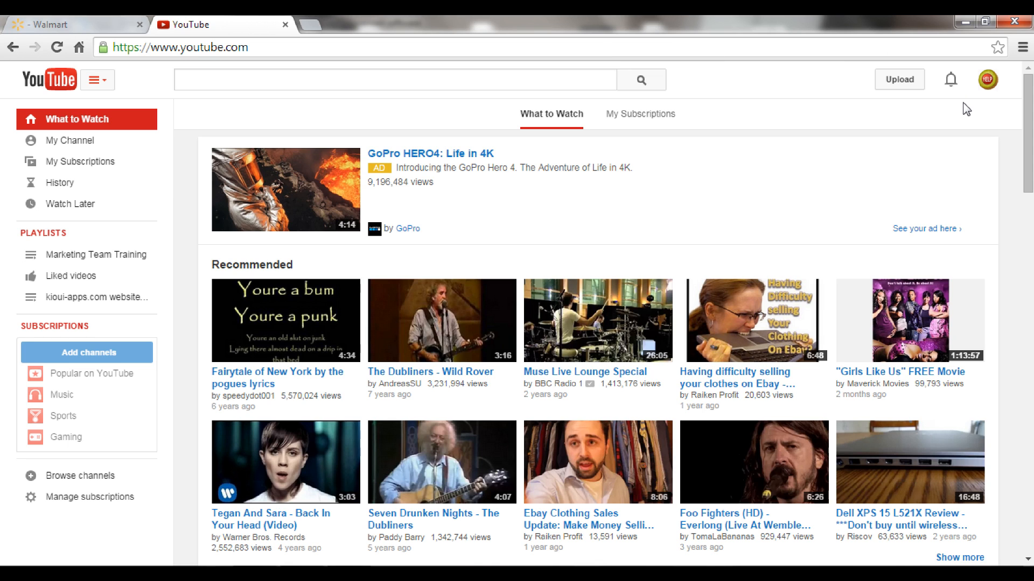
left_click(988, 82)
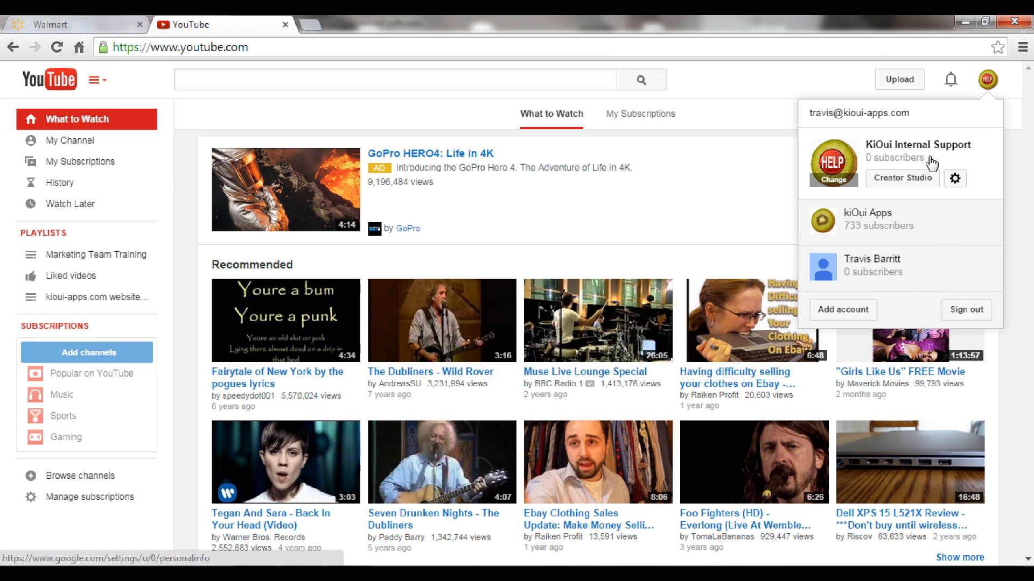
left_click(857, 84)
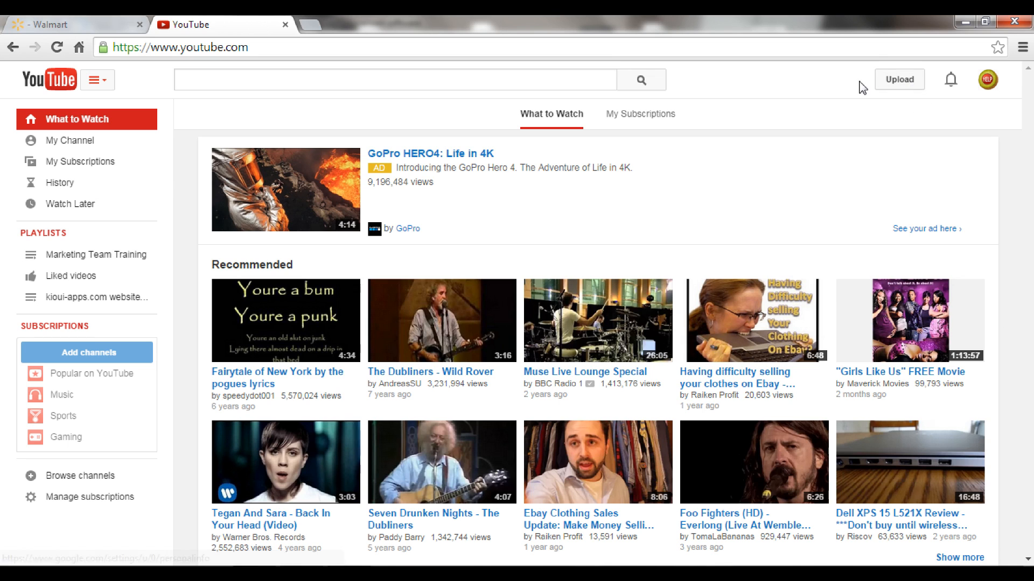
Upload the ThisisATestforYoutube video from the Desktop to YouTube
left_click(911, 81)
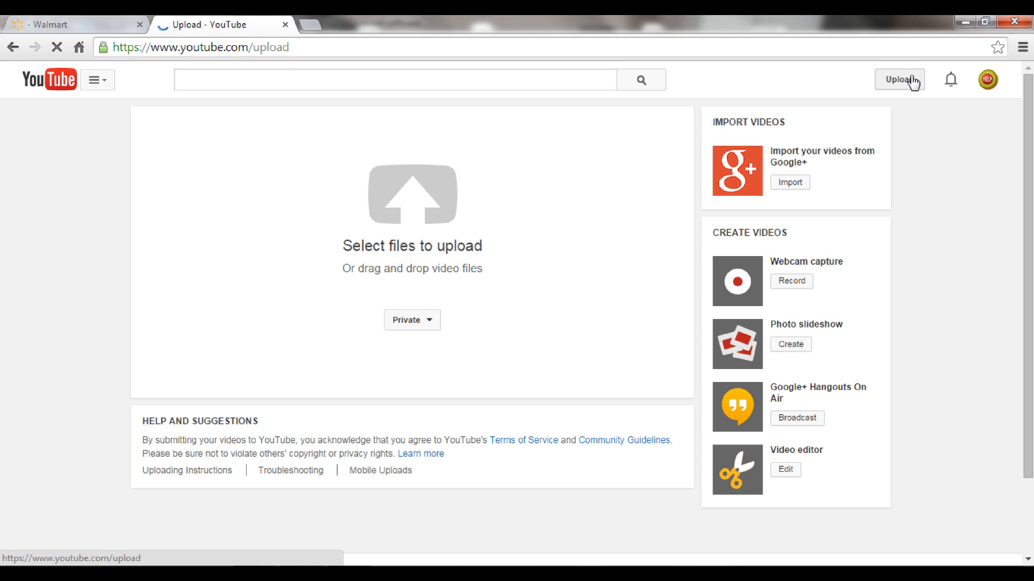
left_click(430, 212)
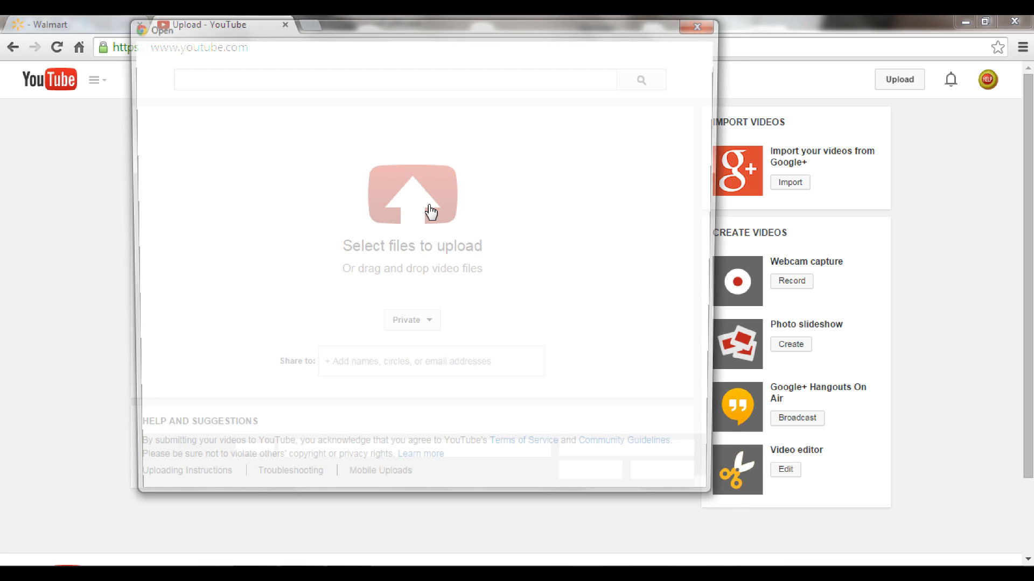
left_click_drag(715, 139, 721, 412)
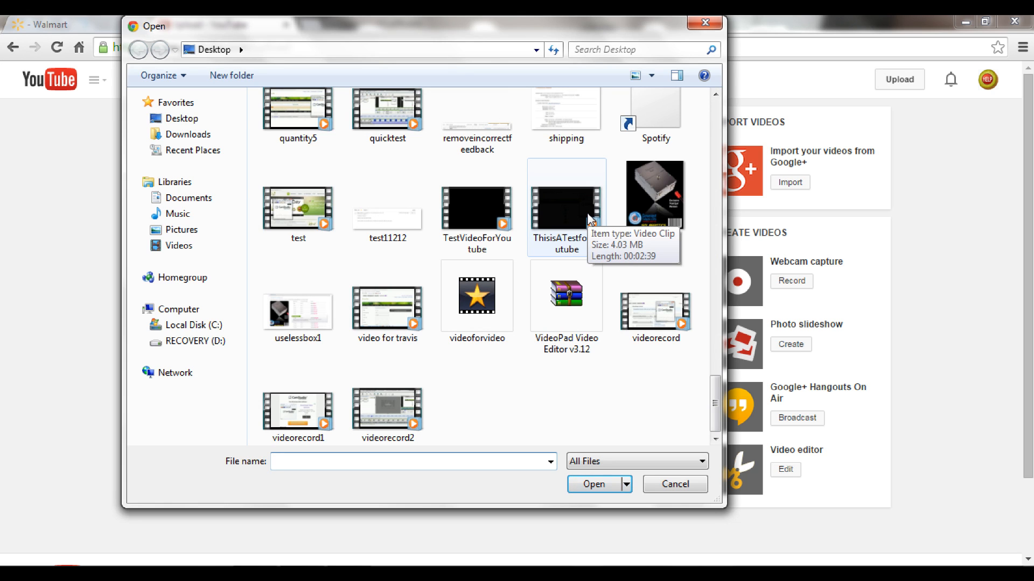
left_click(590, 220)
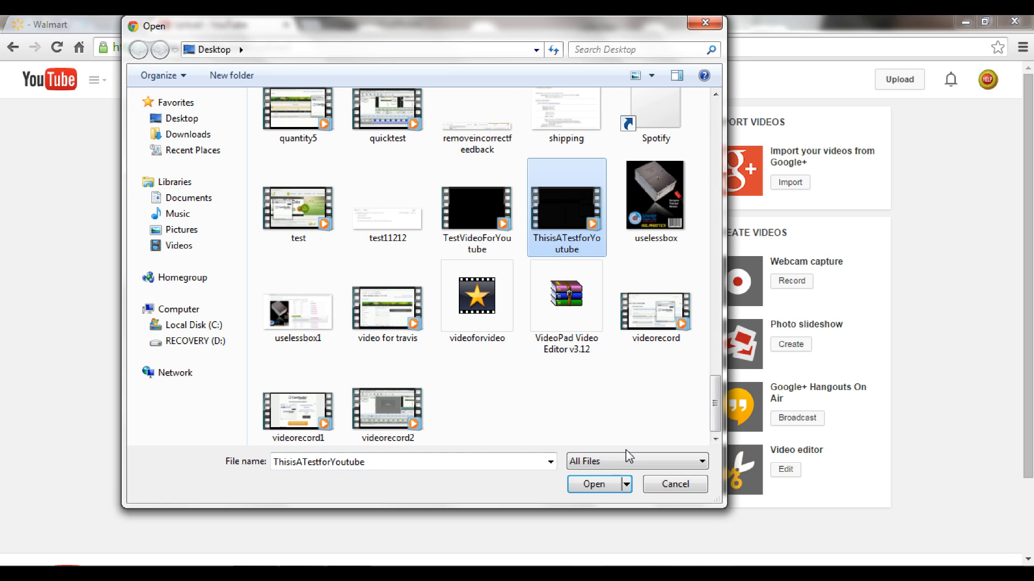
left_click(608, 483)
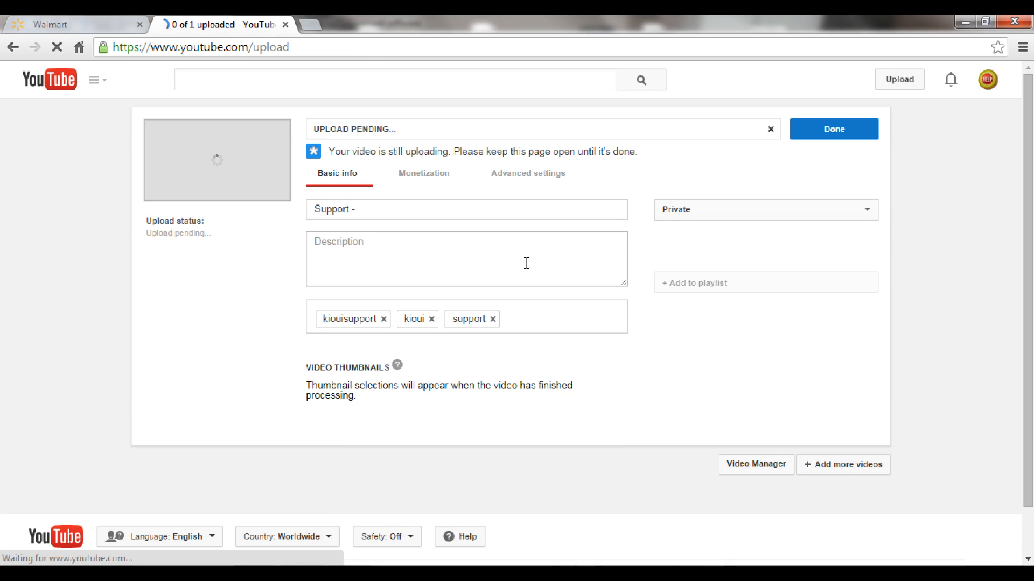
Check the available channels for the signed-in account and set the uploaded video's privacy to Unlisted
left_click(708, 211)
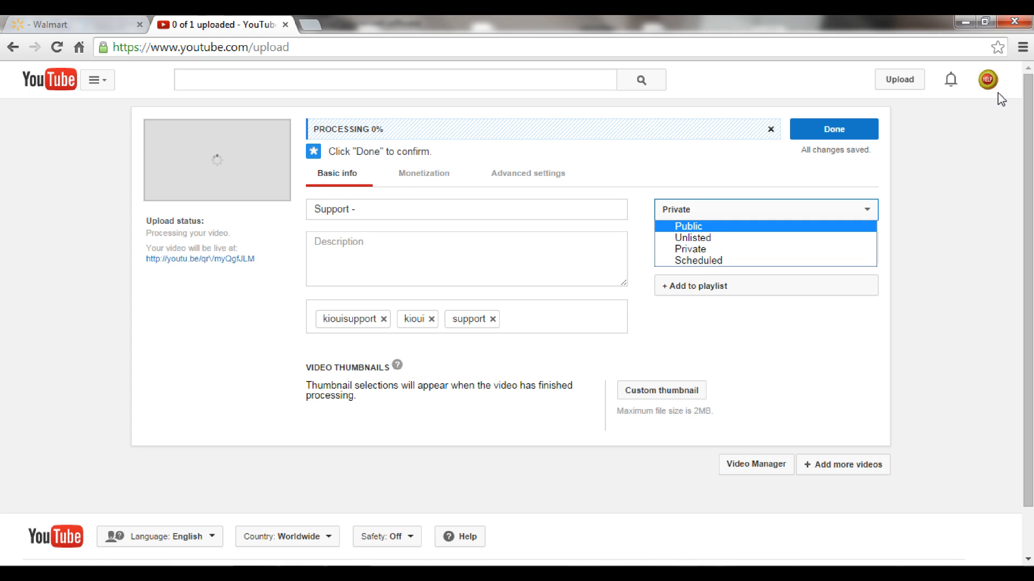
left_click(989, 81)
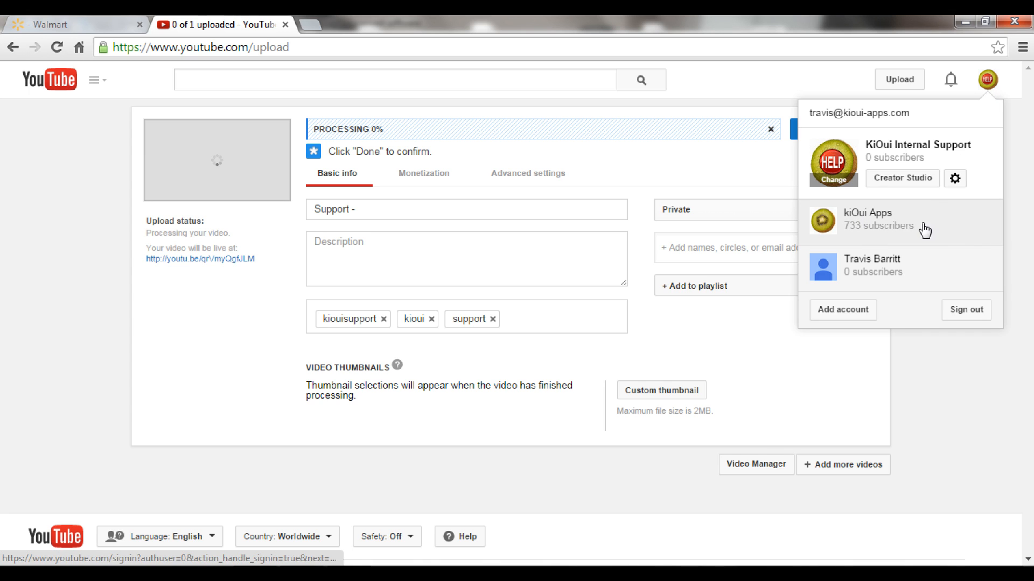
left_click(925, 379)
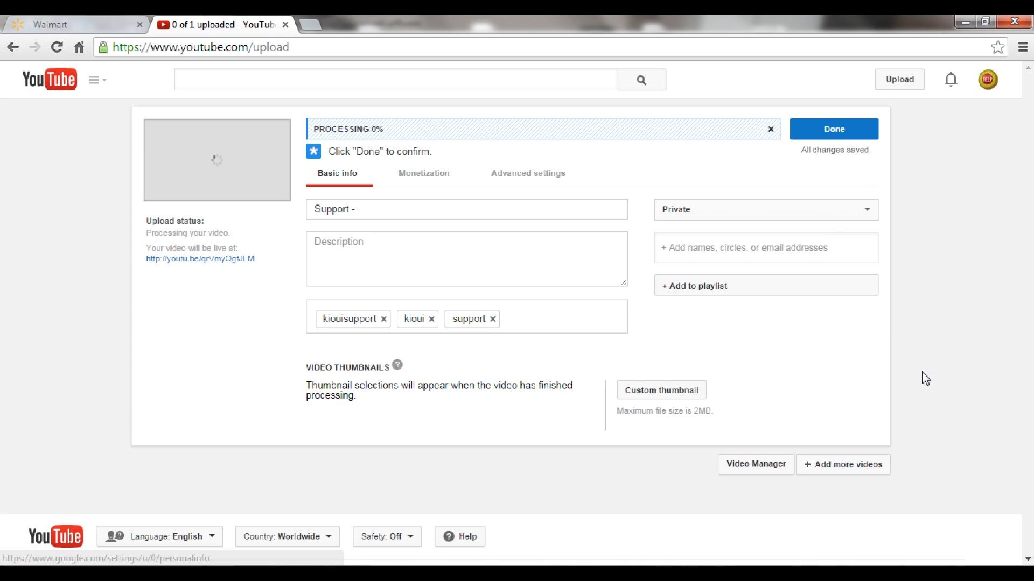
left_click(763, 214)
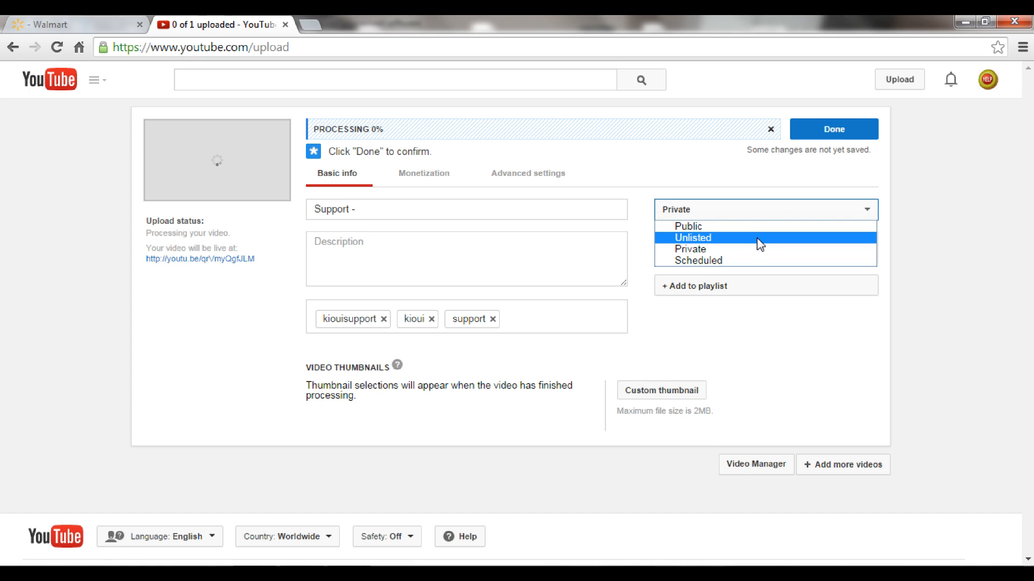
left_click(760, 241)
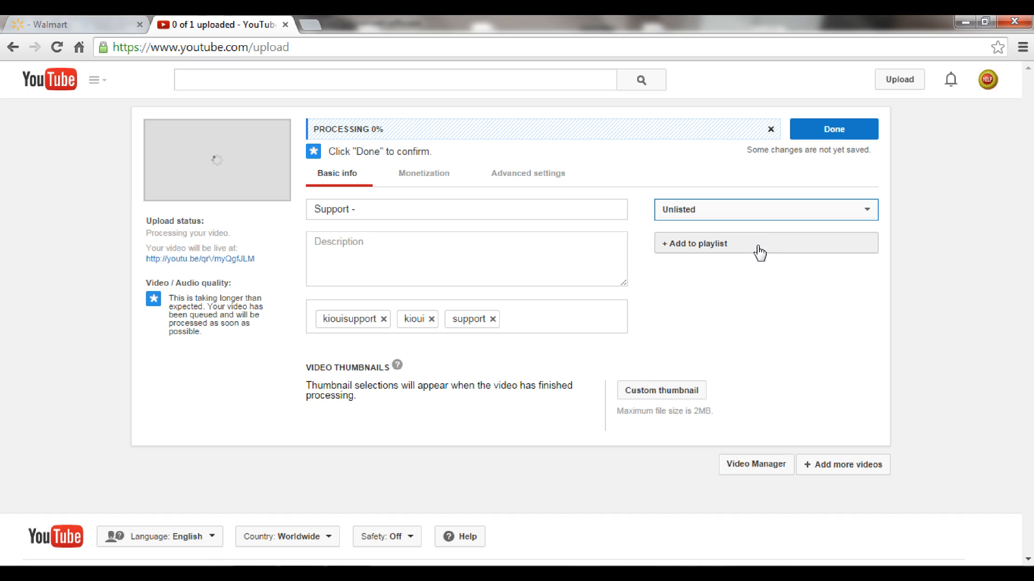
Replace the video's title with "This is my Test video for Youtube"
left_click(456, 210)
key("ctrl+a")
type("Th")
key("Escape")
type("is i")
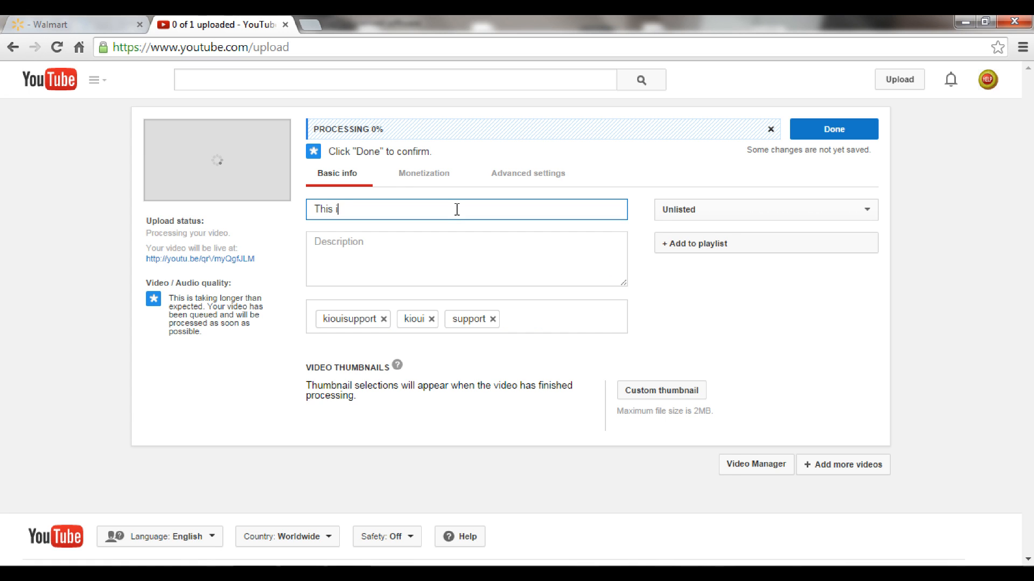
type("s my Test")
key("ctrl+a")
key("BackSpace")
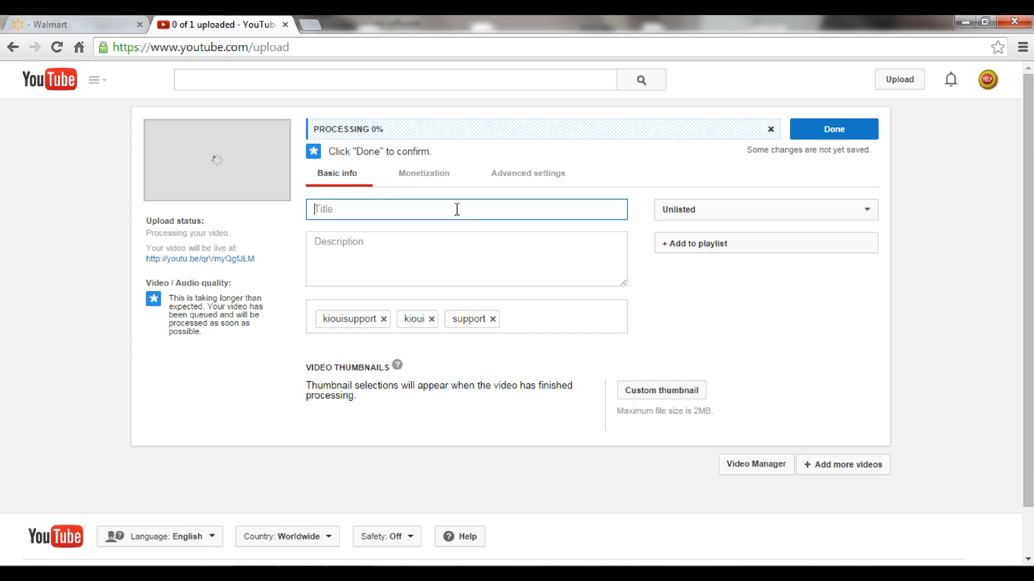
key("ctrl+z")
left_click(456, 210)
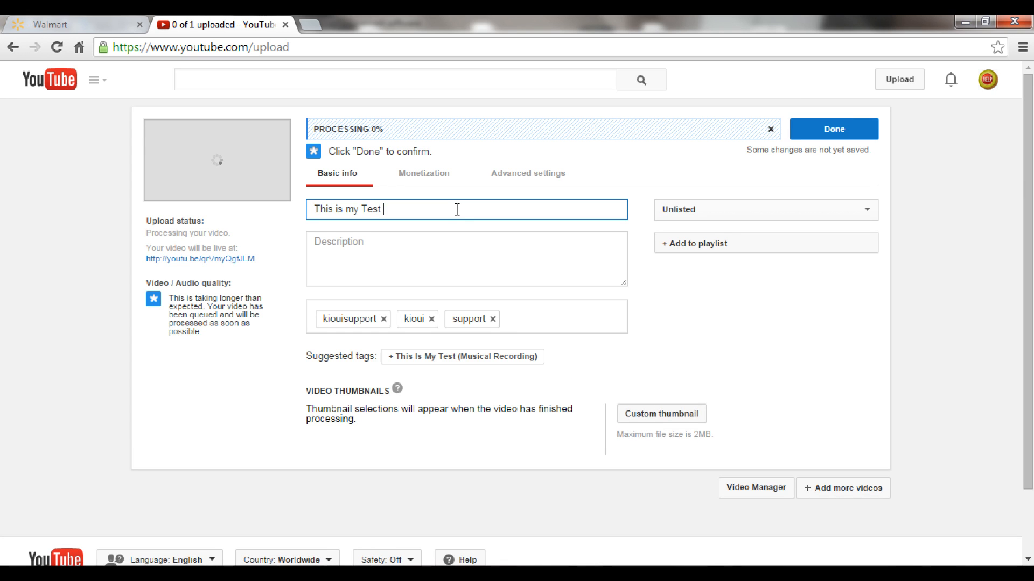
type("video for yYoutube")
Enter the video description "Feel free to watch this video to learn how to create, edit, and upload a video properly with ease."
left_click(440, 259)
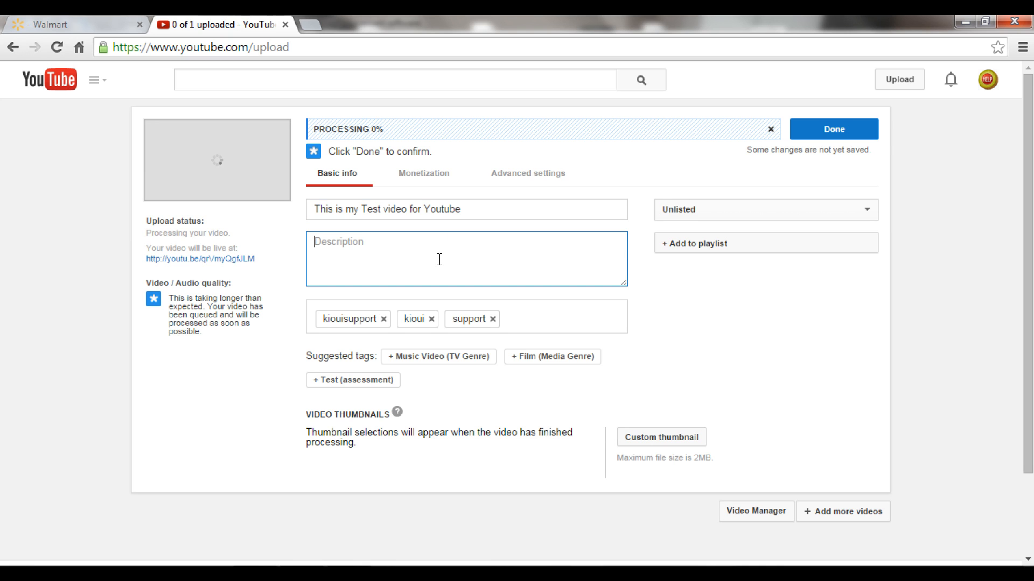
type("Feel free to watch this video ")
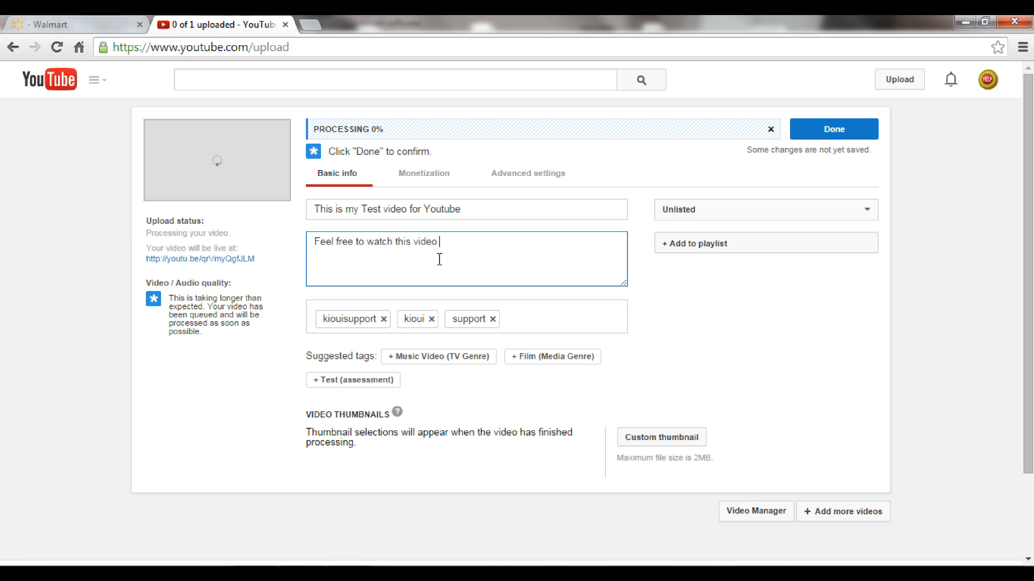
type("to learn how to create, edit, and up")
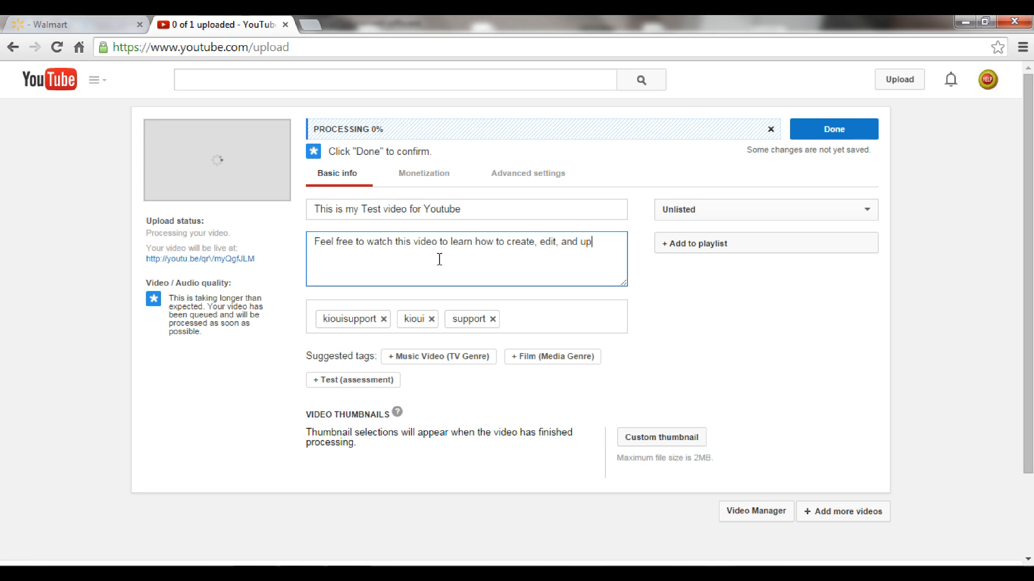
type("load a video properly with ease.")
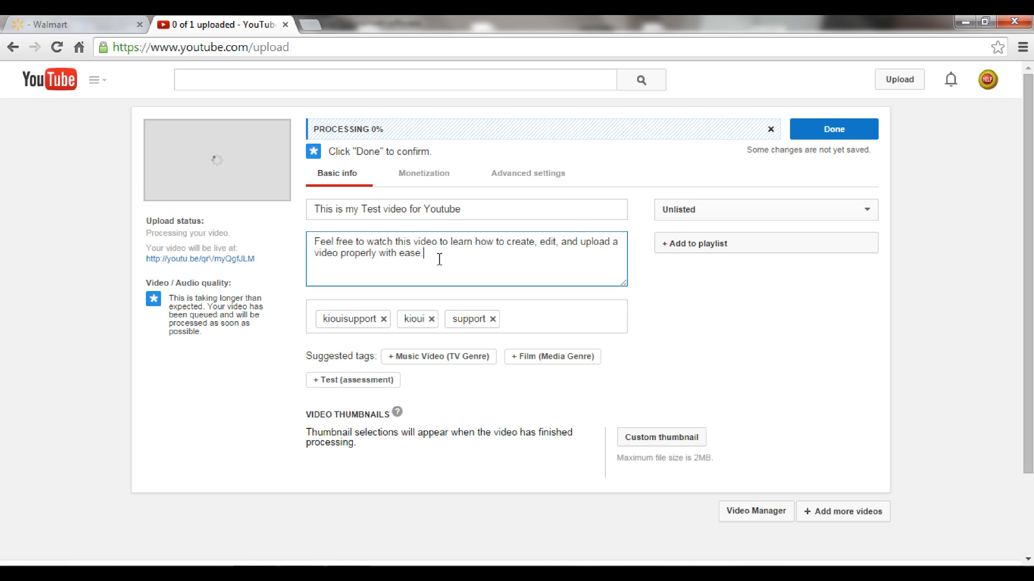
Add the tags "how to make a video" and "how to" to the uploaded video
left_click(506, 318)
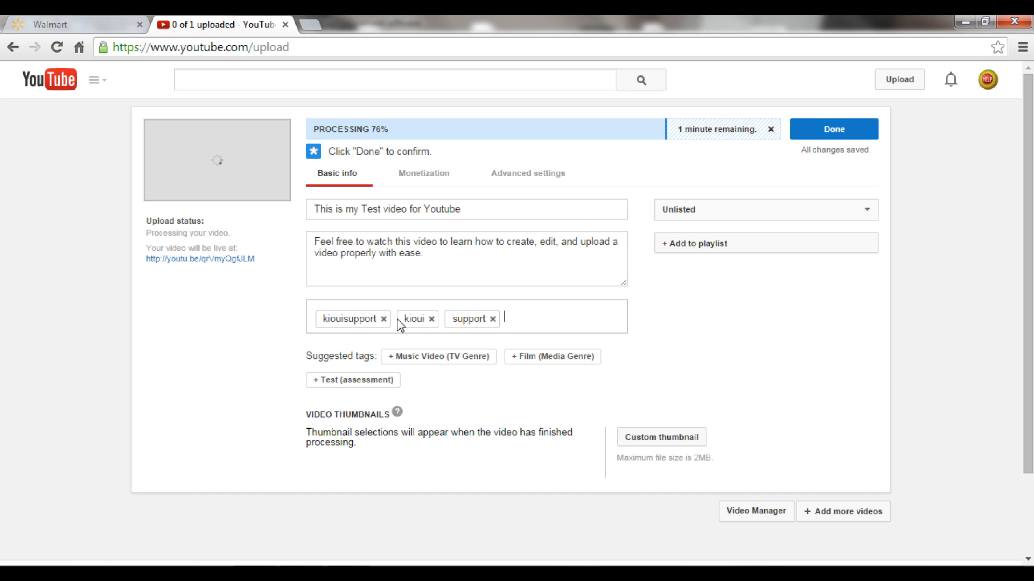
left_click(412, 331)
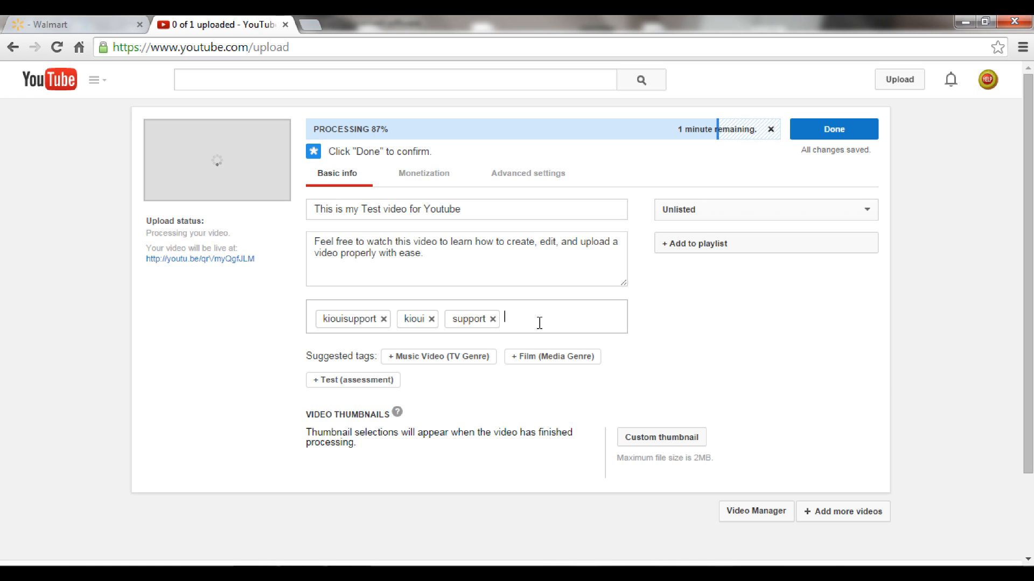
type("how ")
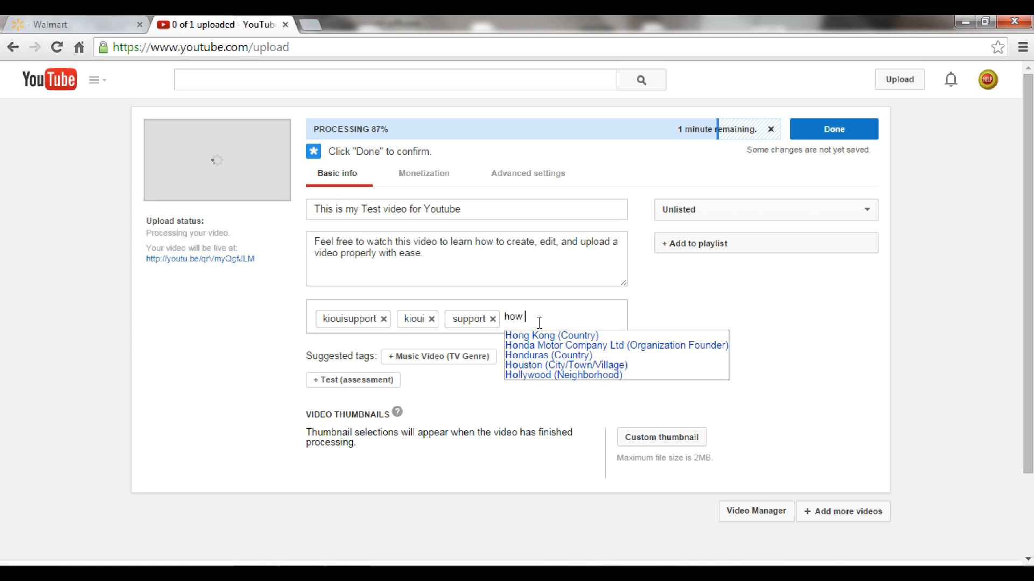
type("to make a video")
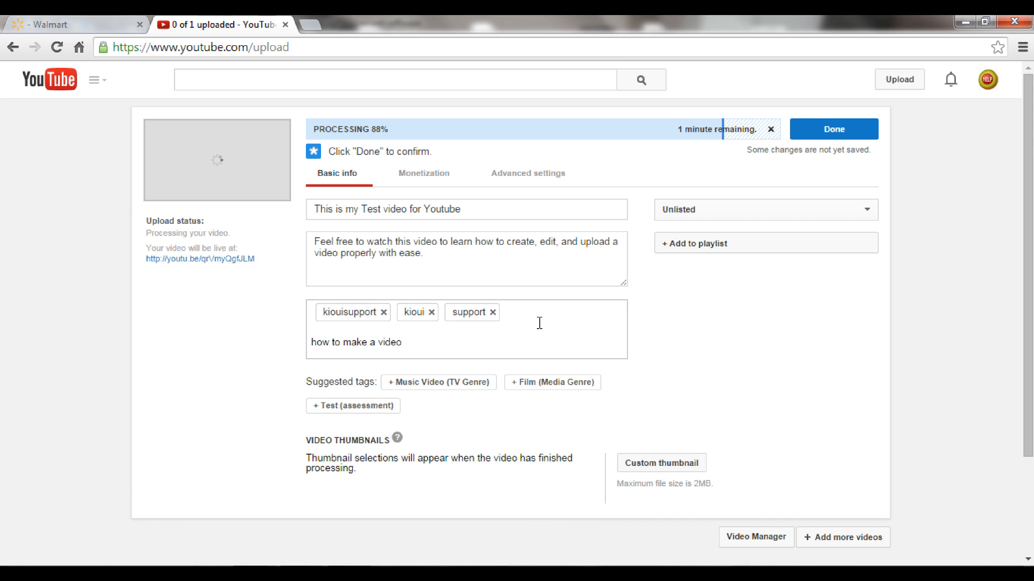
key("Return")
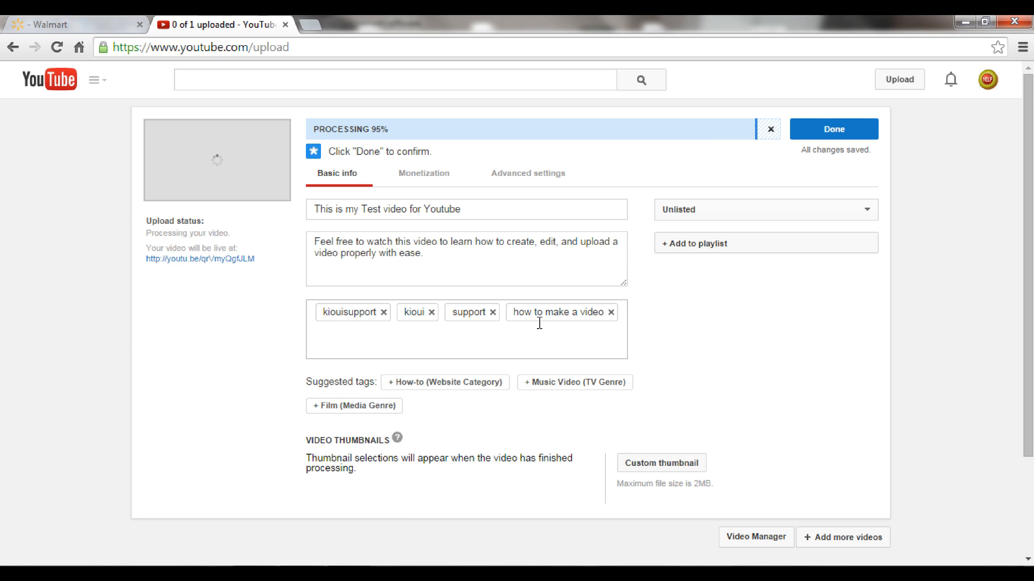
type("how to")
key("Return")
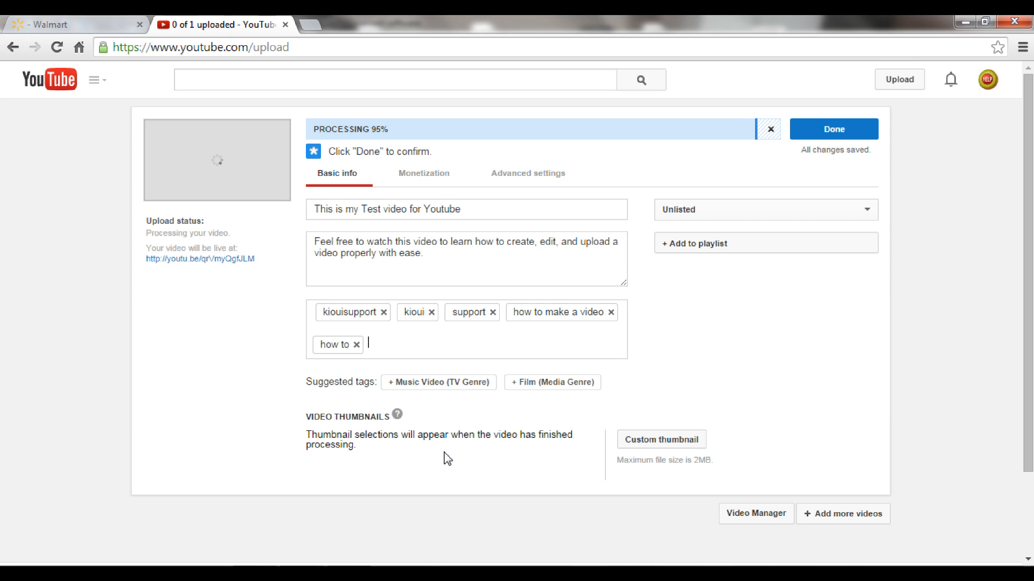
left_click(366, 345)
Turn off Monetize with Ads for the video and review its advanced settings before returning to the basic info
left_click(446, 177)
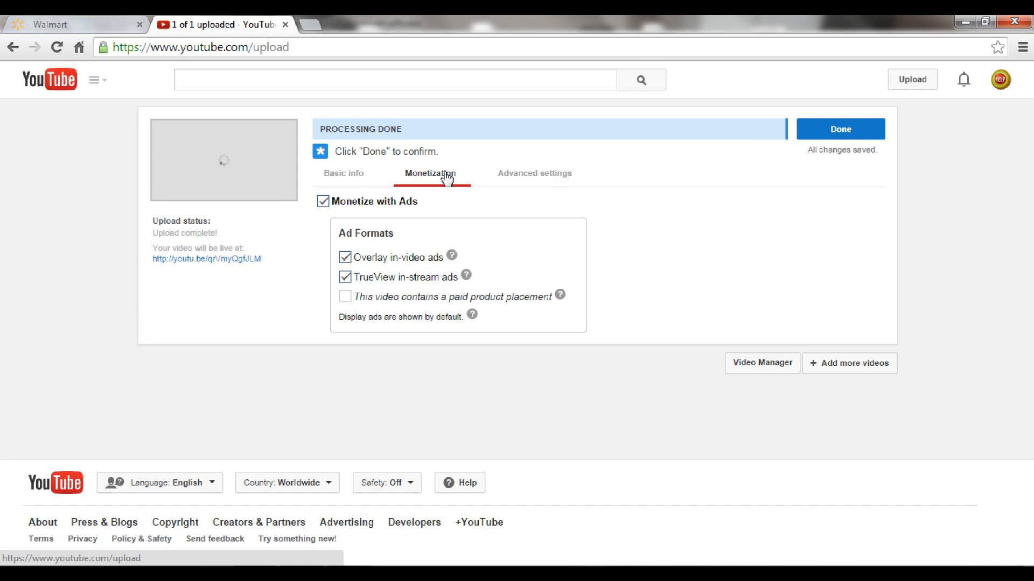
left_click(323, 202)
left_click(526, 183)
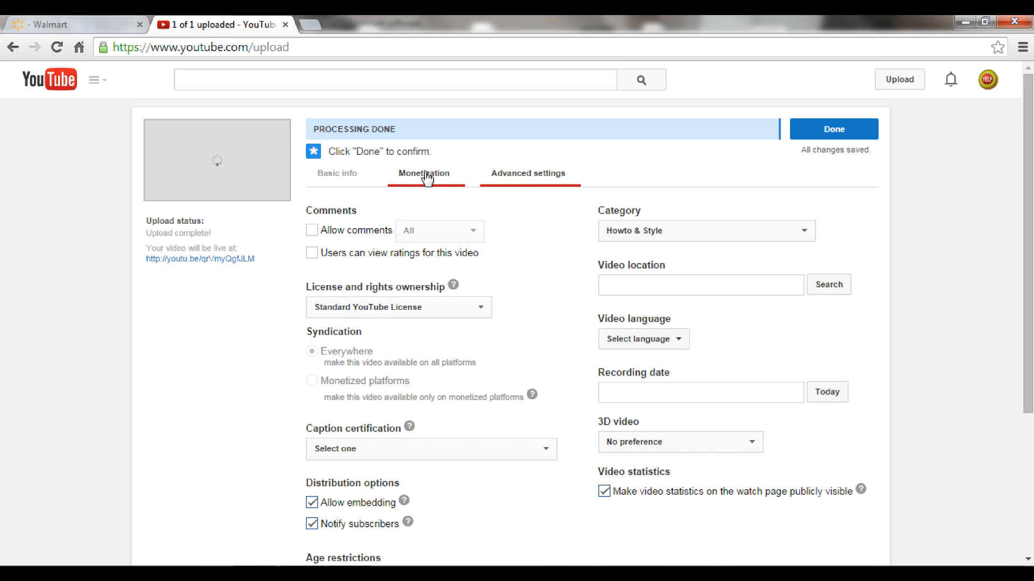
left_click(340, 173)
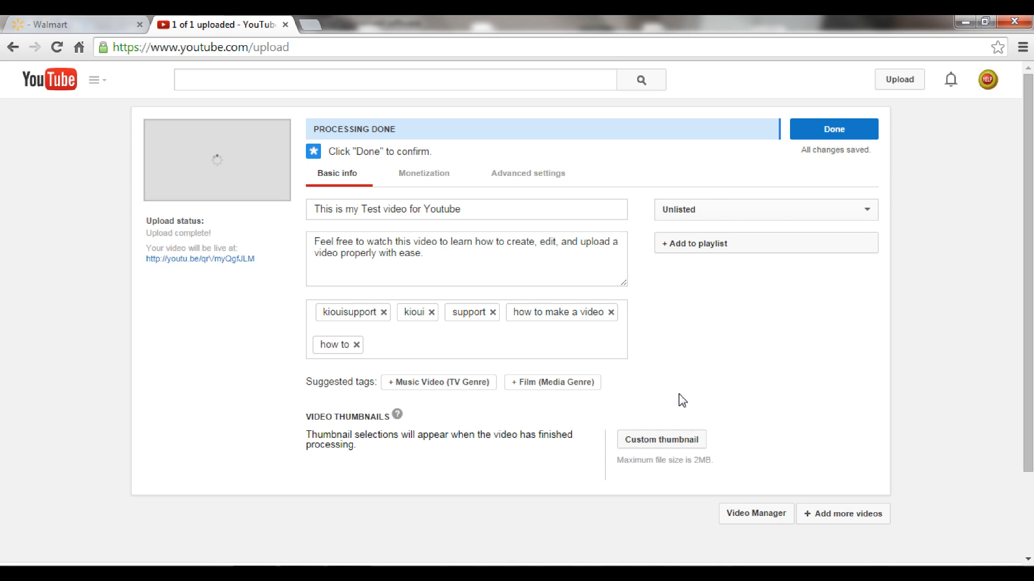
Look at the custom thumbnail file selection and the suggested video thumbnails without choosing one
left_click(682, 438)
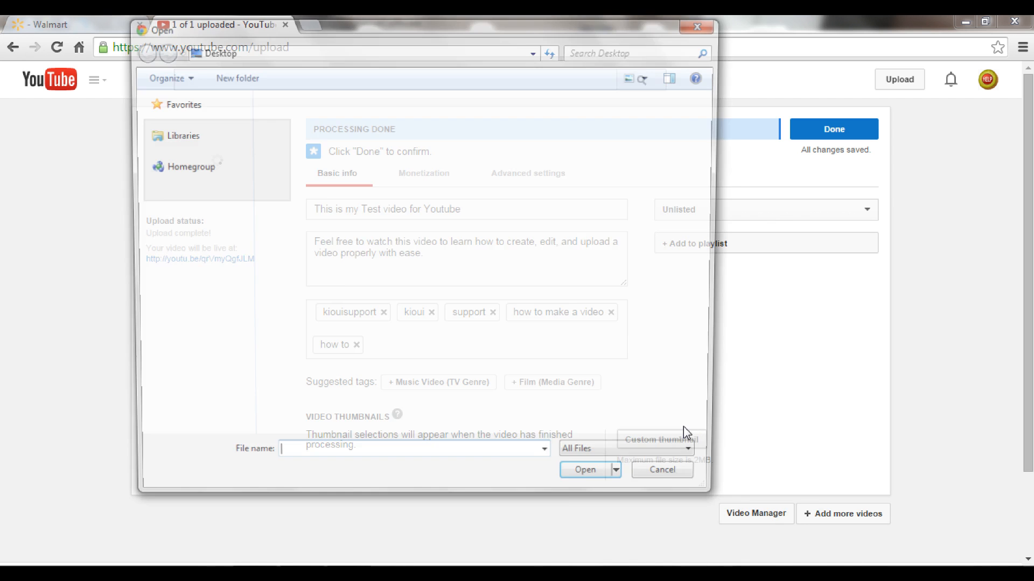
left_click(705, 24)
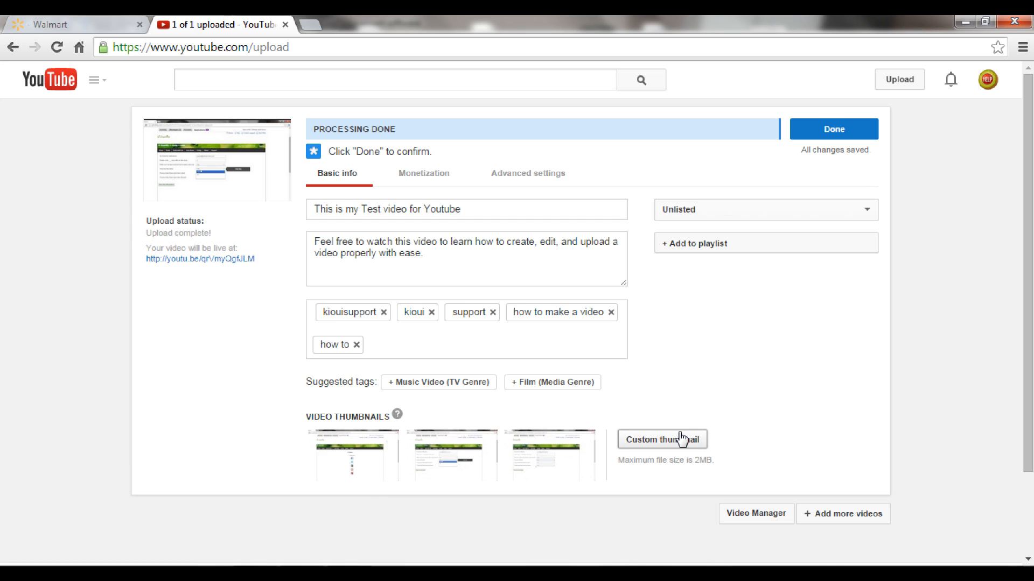
mouse_move(516, 442)
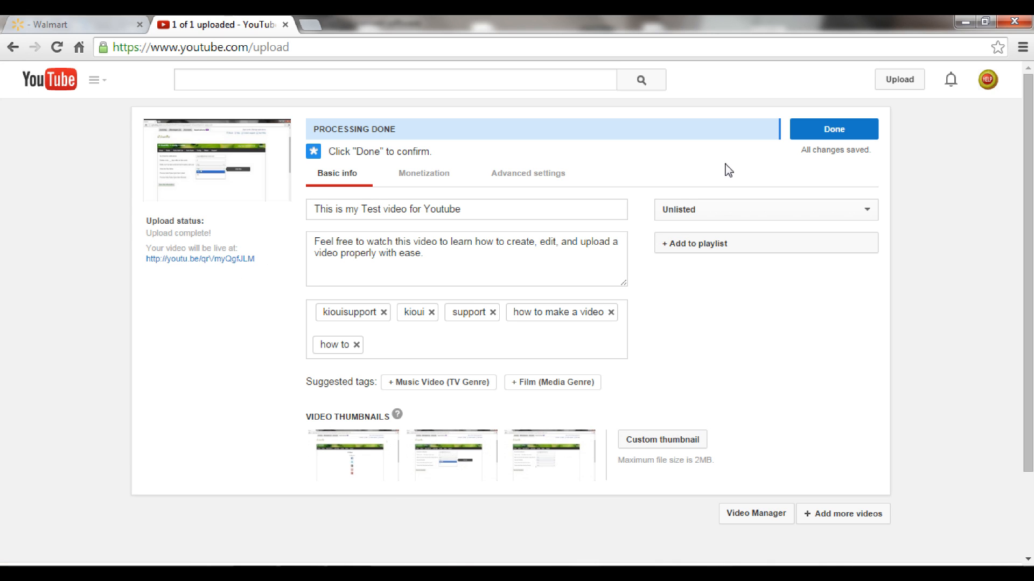
Finalize the upload and review the published video's watch page, including its title and description, with playback paused
left_click(835, 130)
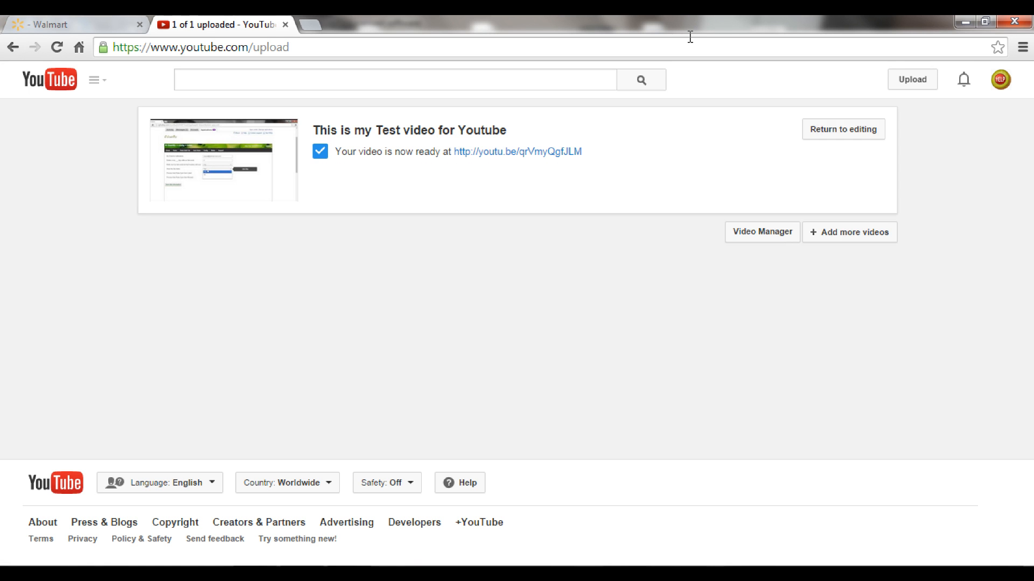
left_click(529, 155)
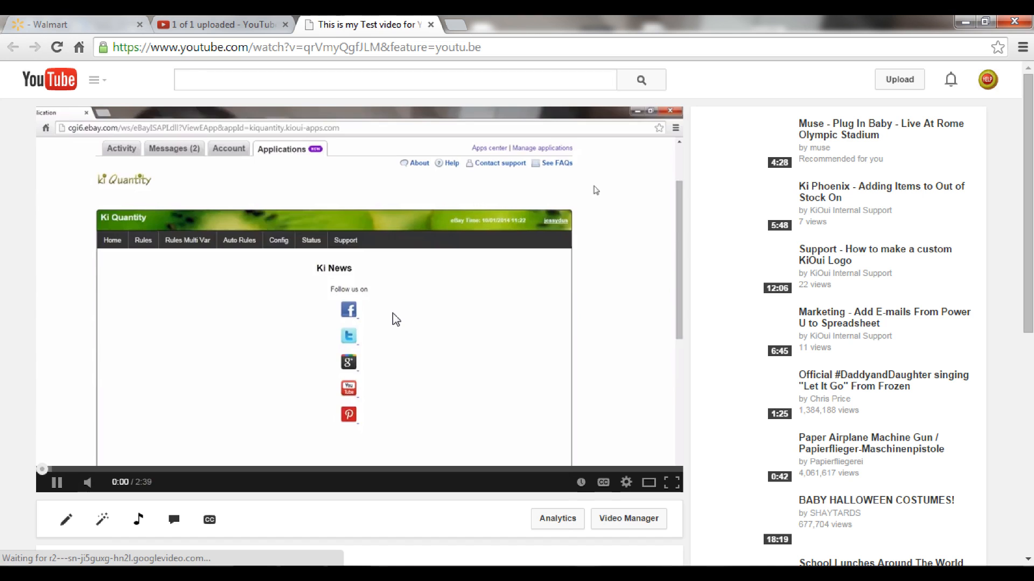
left_click(57, 483)
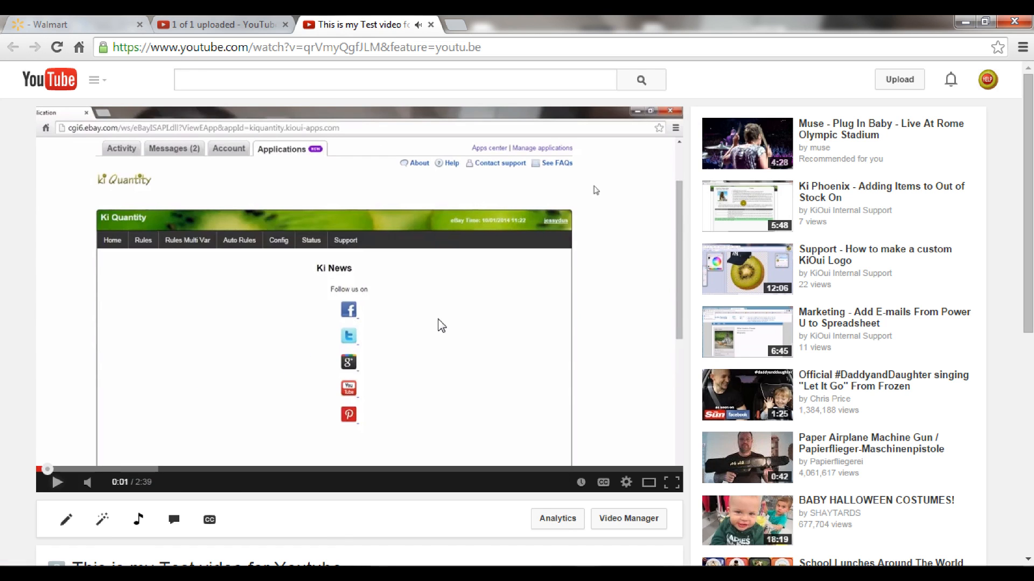
left_click_drag(1029, 170, 1031, 286)
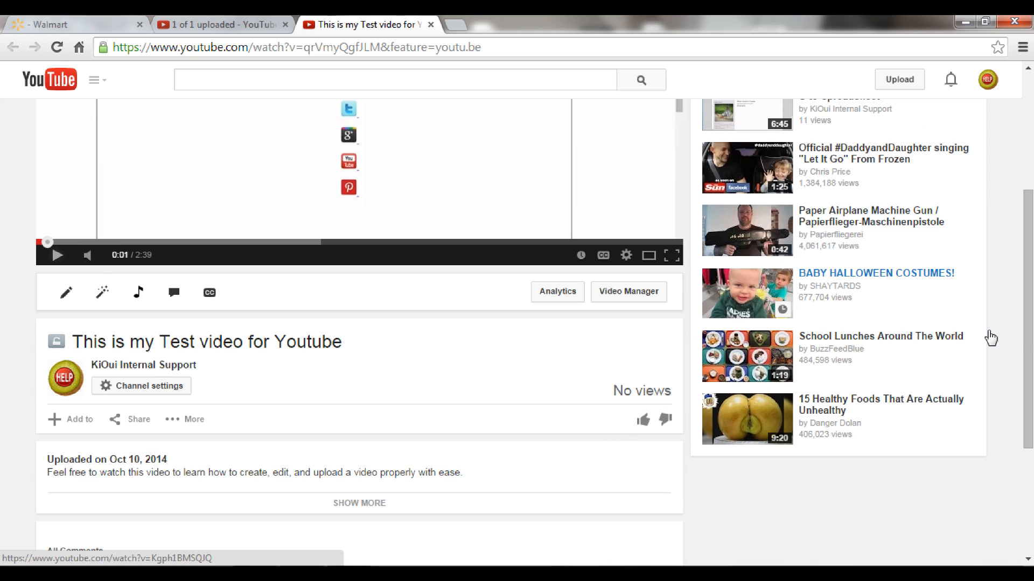
left_click_drag(1028, 329, 1030, 216)
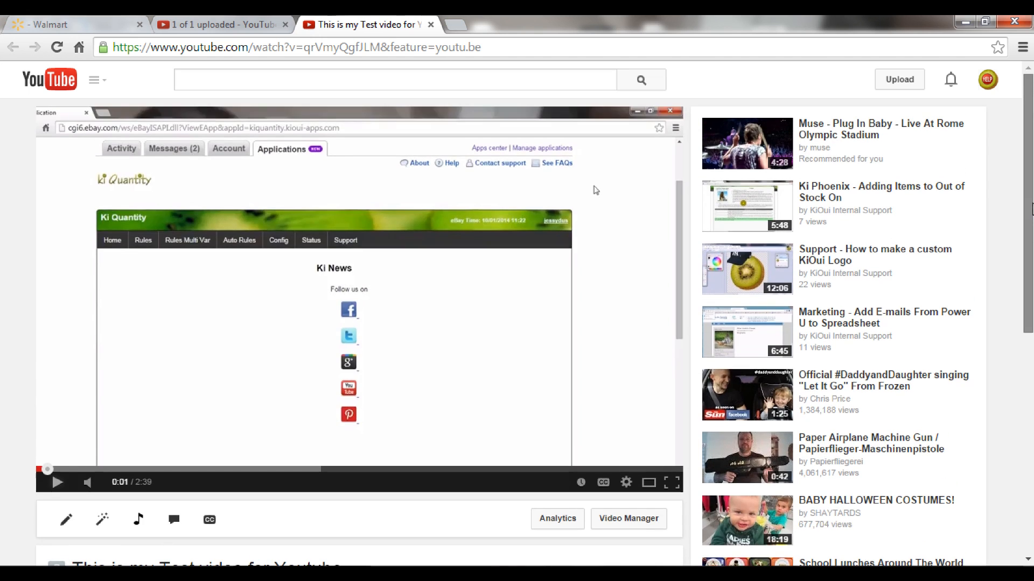